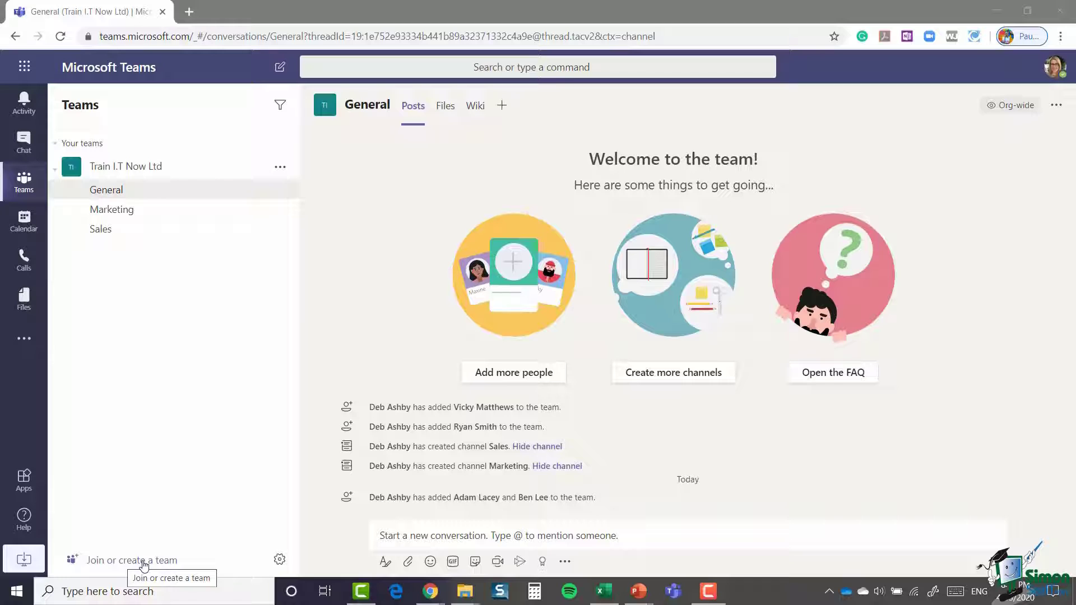
Step: Open the Join or create a team page from the bottom of the Teams list
left_click(144, 560)
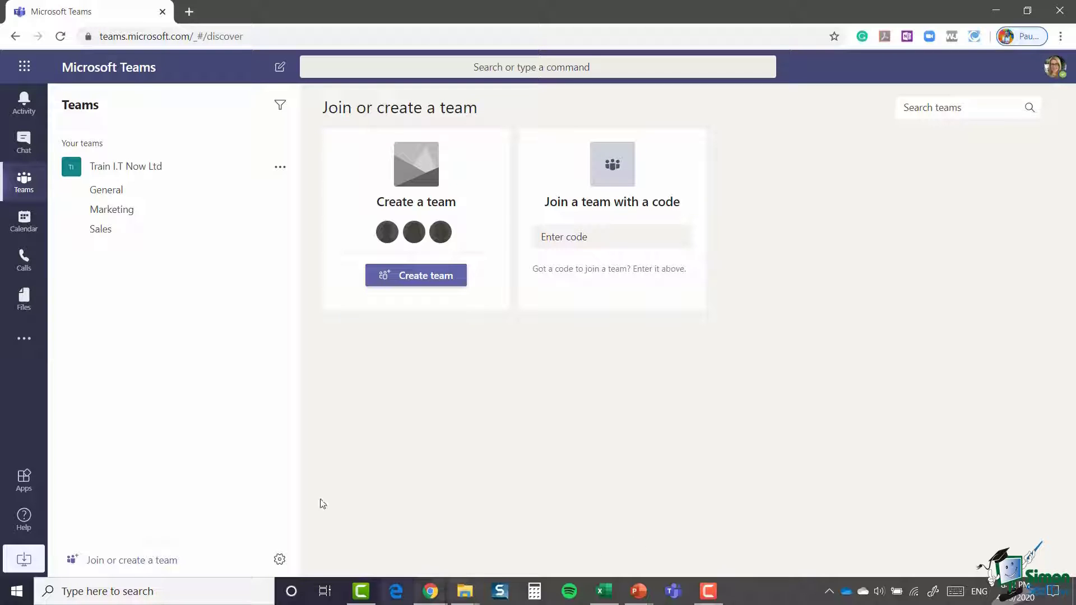
Step: Choose Create team on the Join or create a team page
left_click(421, 278)
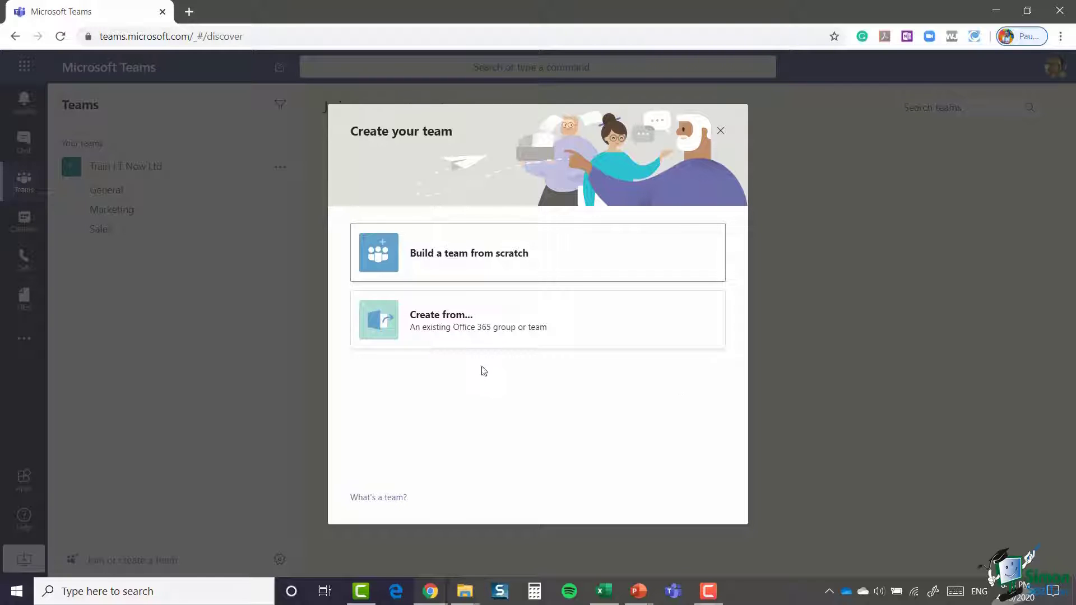
Step: Pick 'Build a team from scratch' in the Create your team dialog
left_click(480, 260)
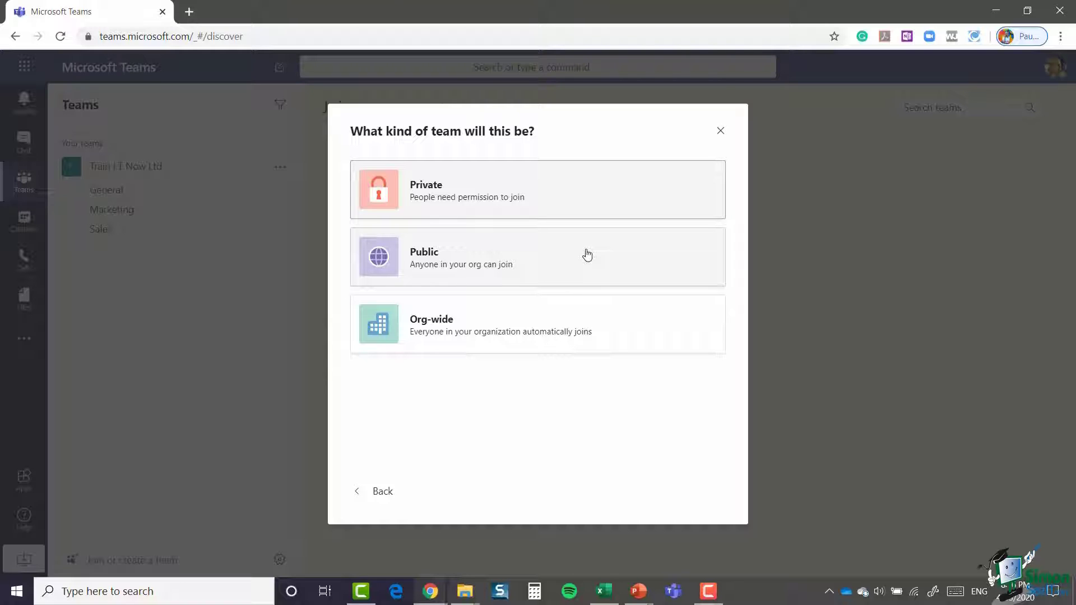
Step: Create a public team named 'Northwind Traders' with a pasted project description
left_click(551, 258)
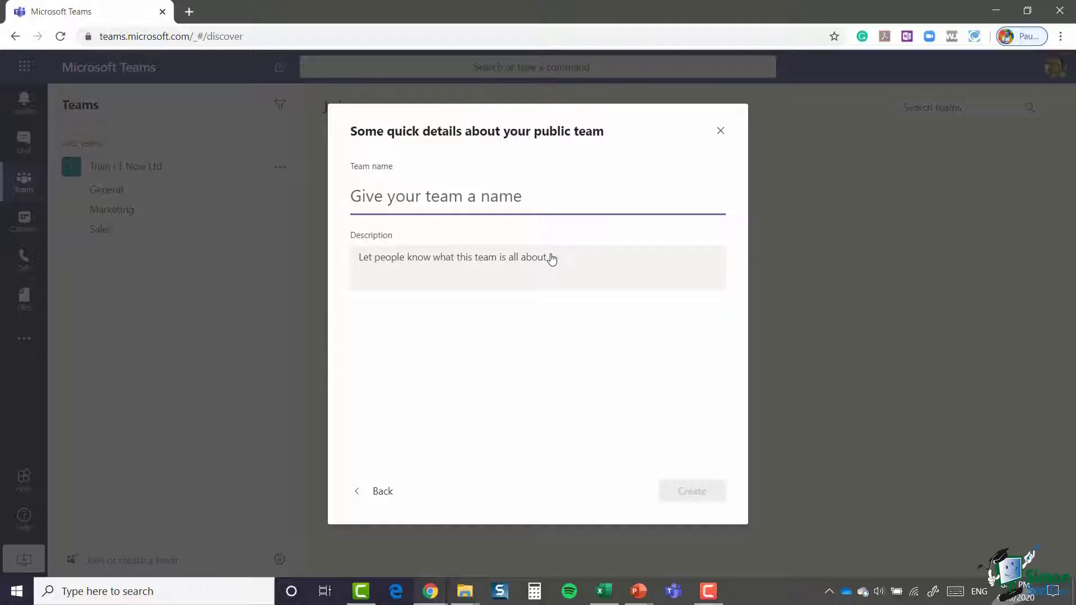
type("N")
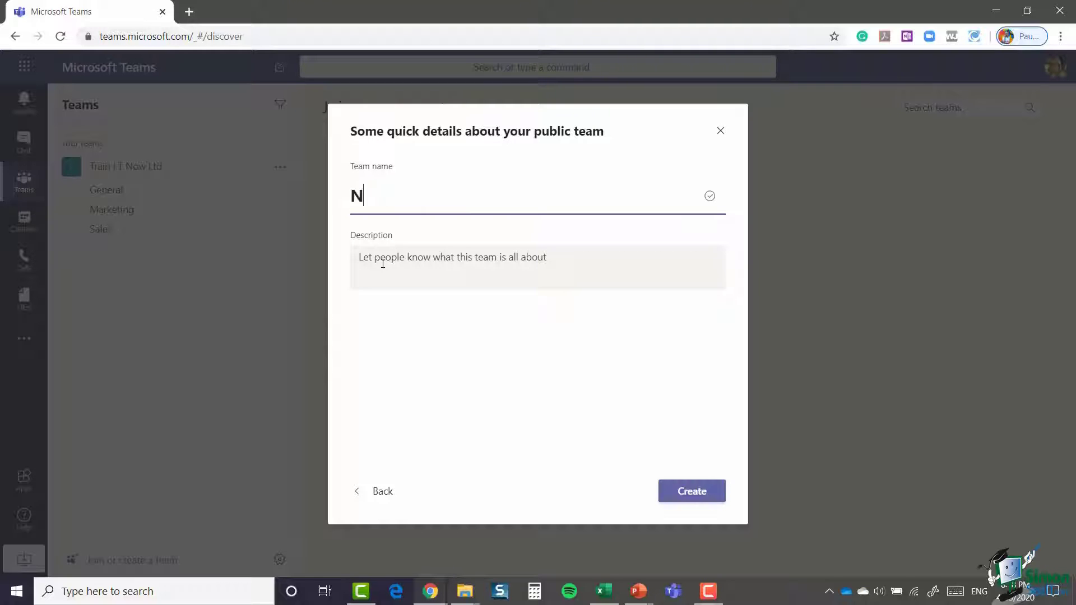
type("orthwind Traders")
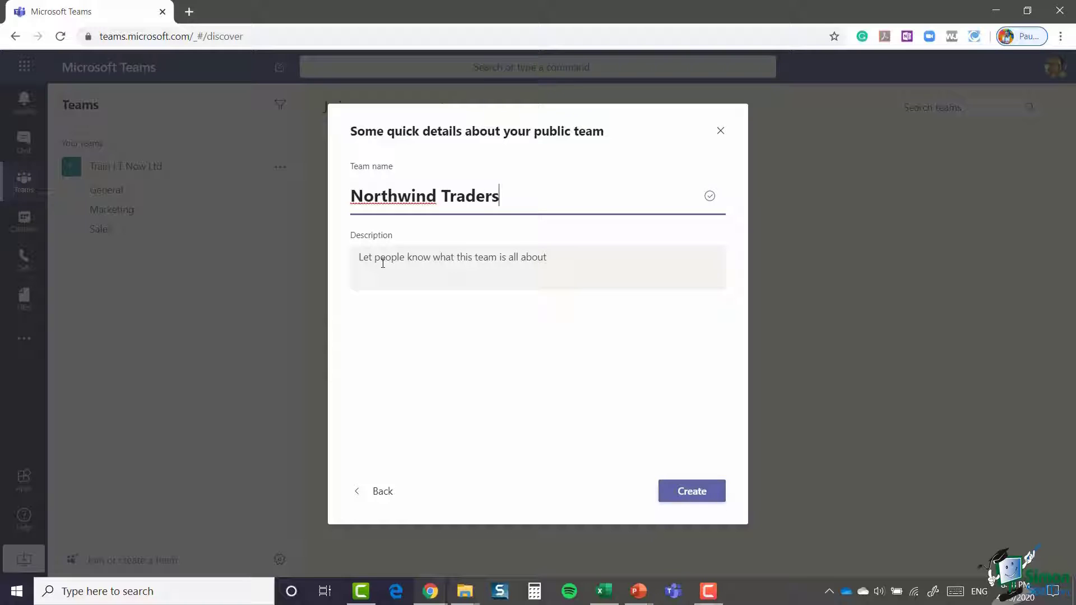
left_click(422, 258)
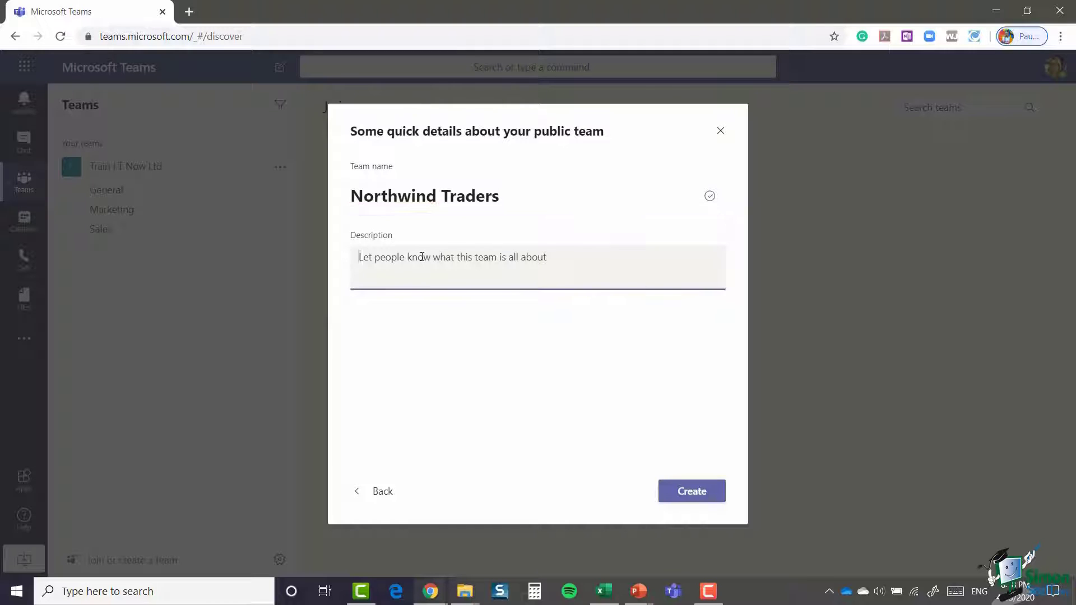
type("A team to discuss the upcoming Northwind Traders project")
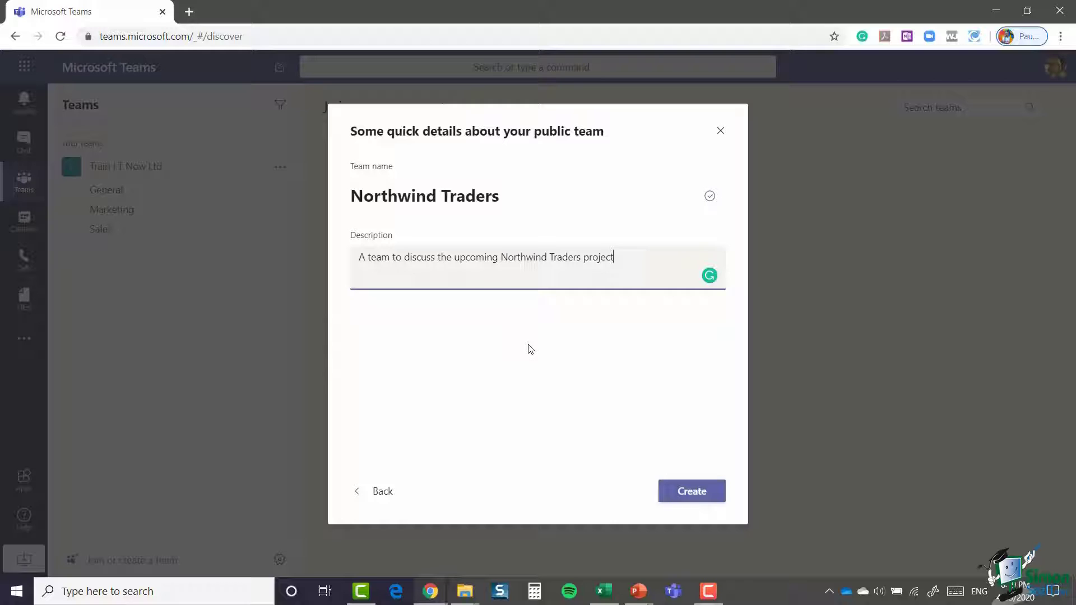
left_click(693, 497)
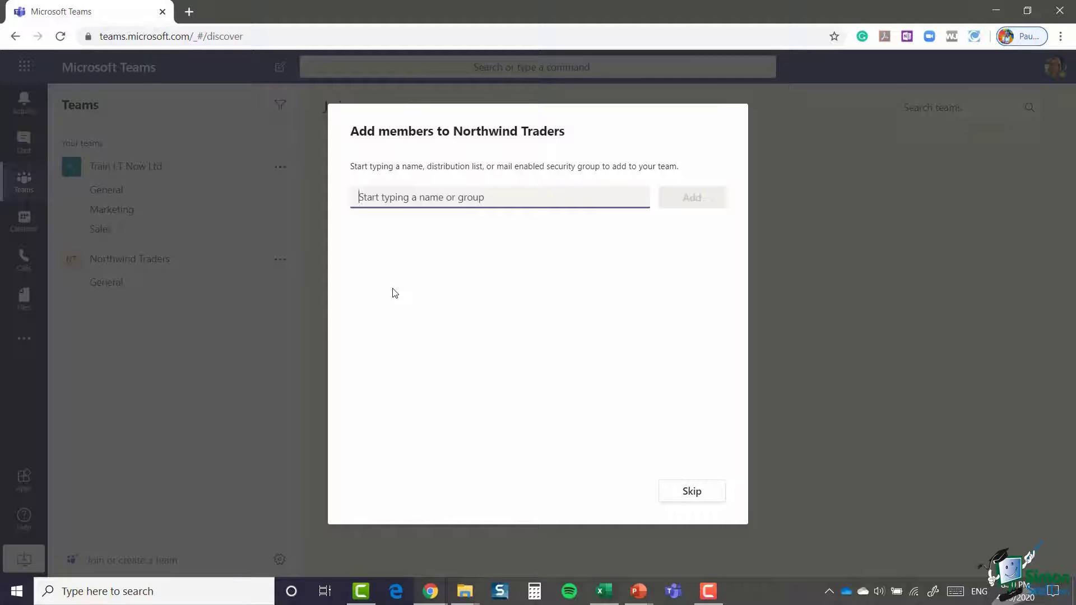
Step: Find and add two colleagues by name, confirming the first keeps the Member role
type("adam")
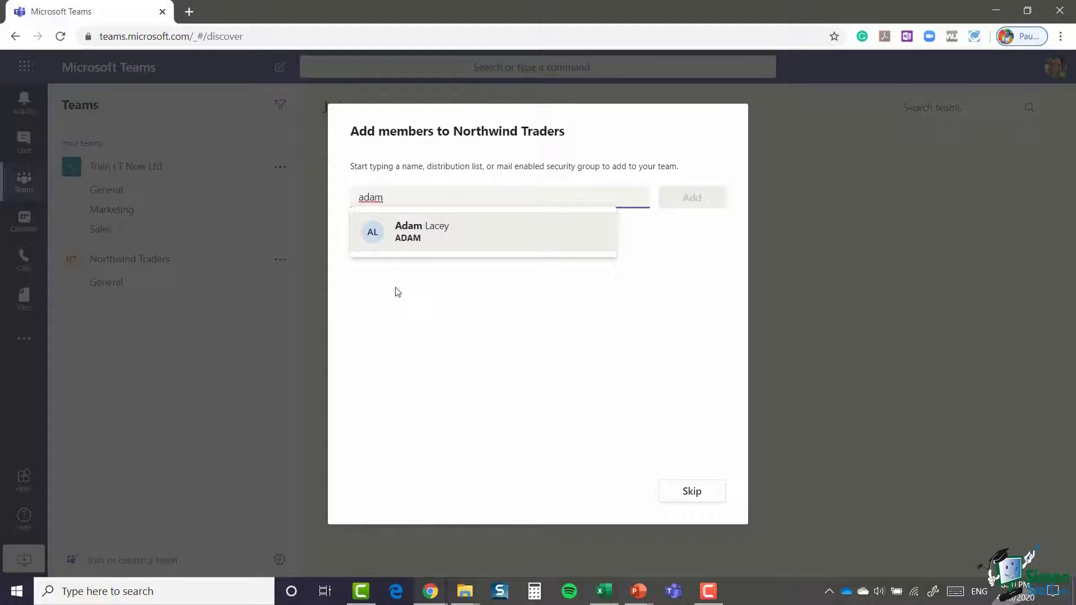
left_click(464, 246)
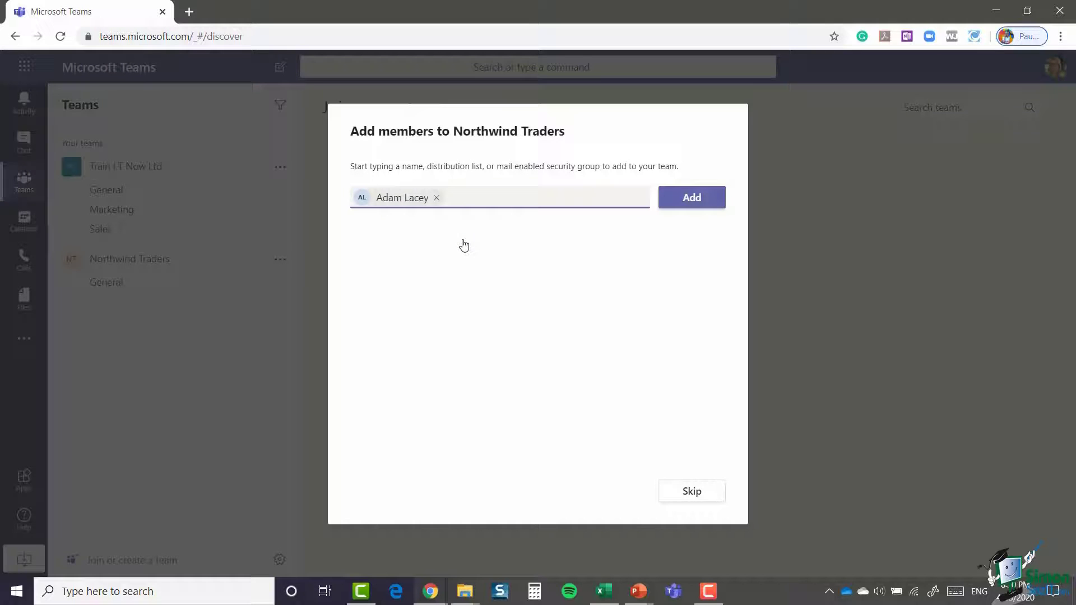
type("ben")
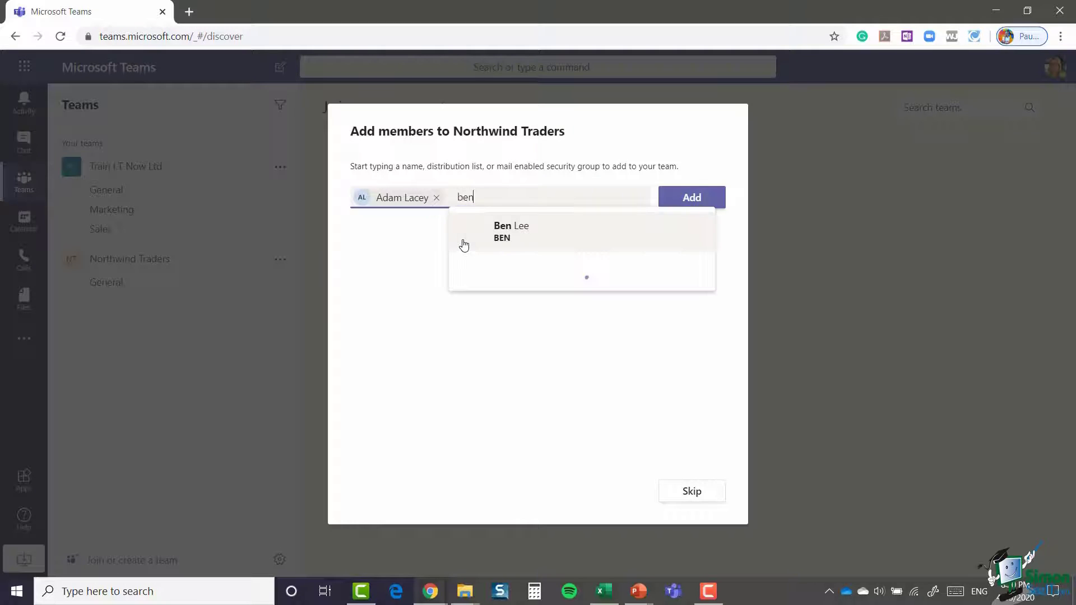
left_click(559, 236)
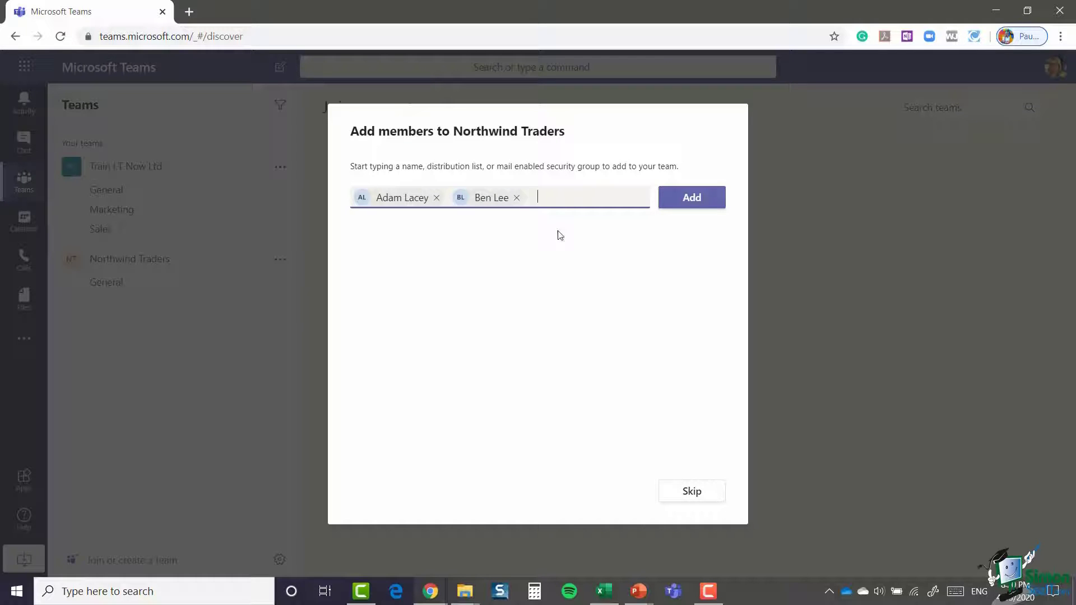
left_click(686, 201)
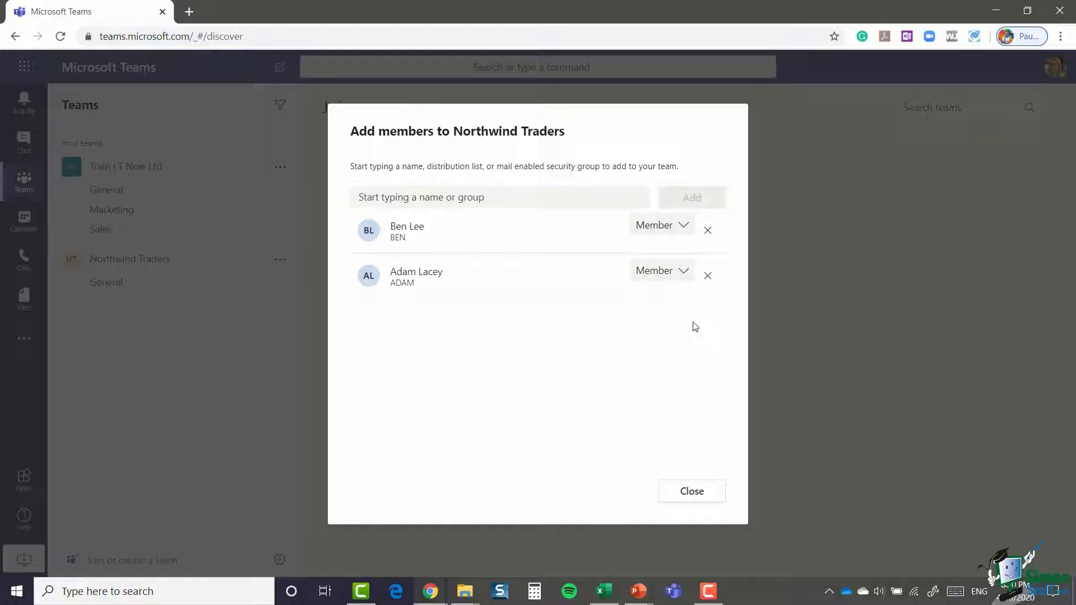
left_click(683, 229)
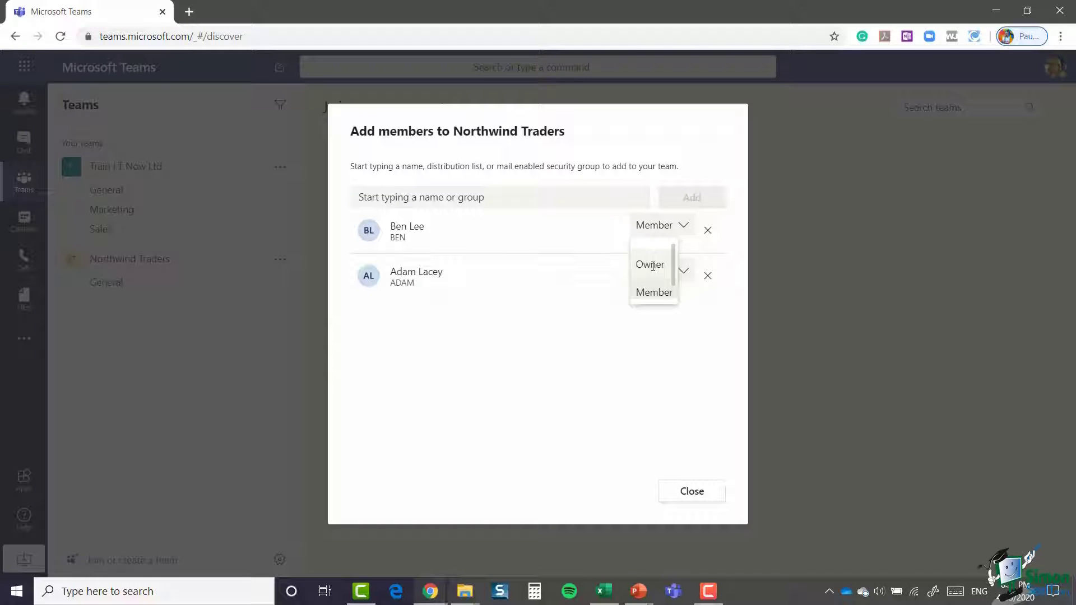
left_click_drag(675, 274, 676, 288)
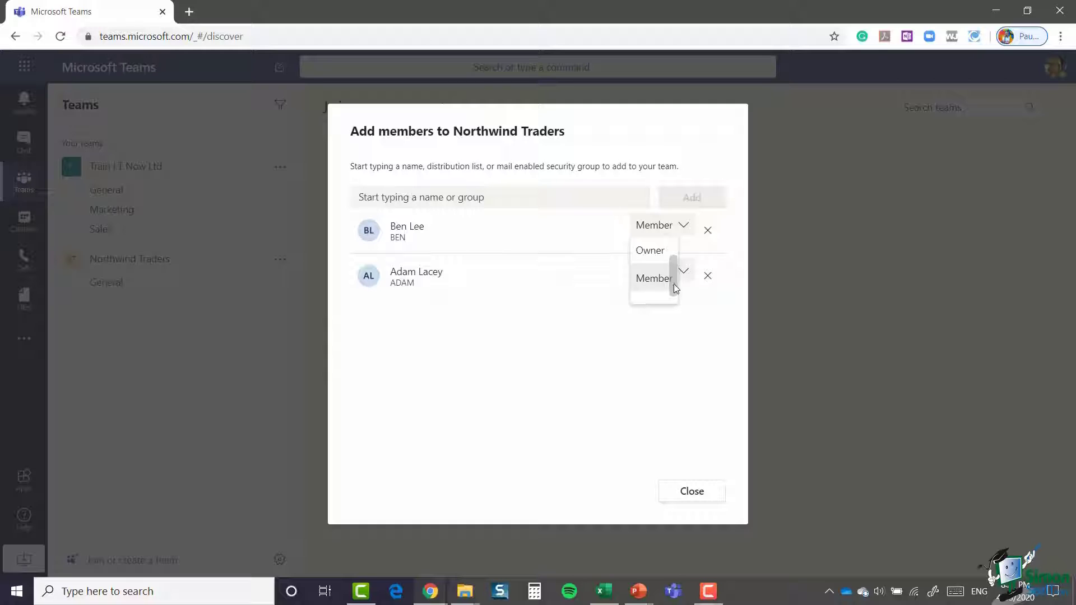
left_click(647, 278)
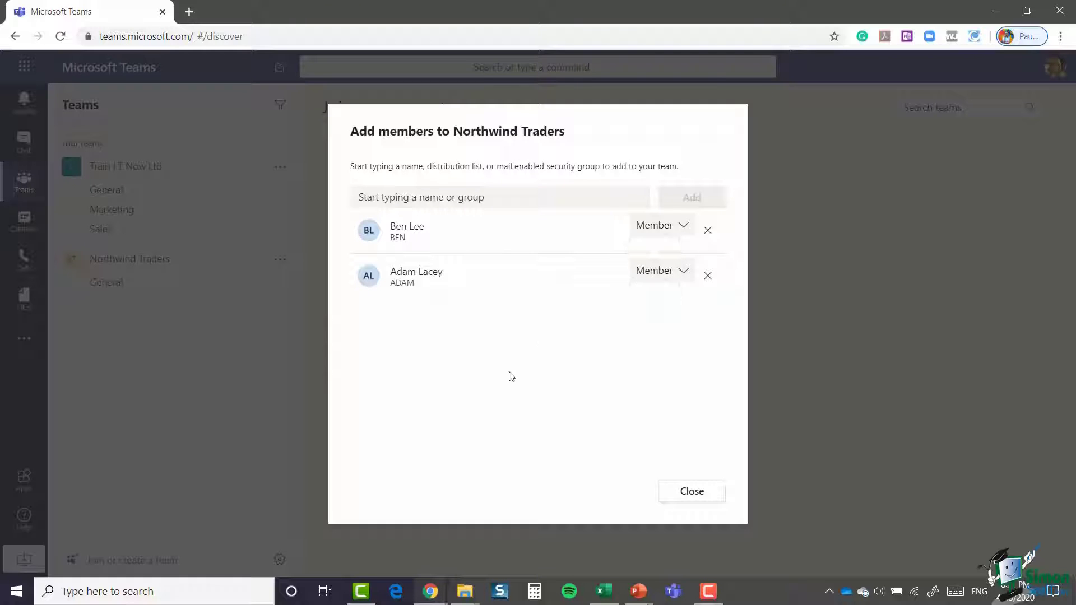
Step: Close the Add members dialog to reach the Northwind Traders General channel
left_click(692, 491)
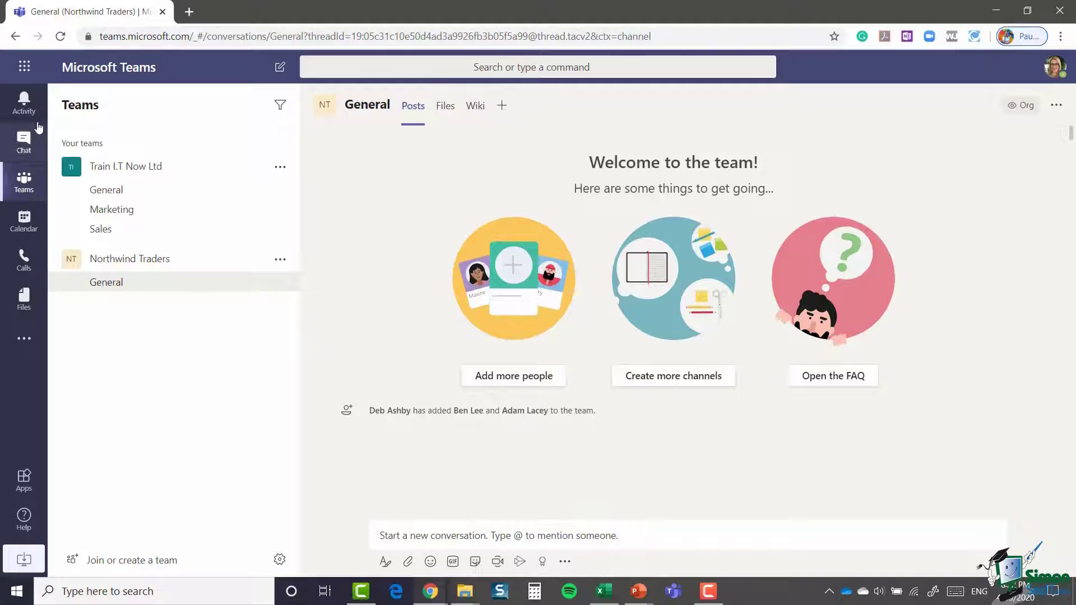
left_click(29, 105)
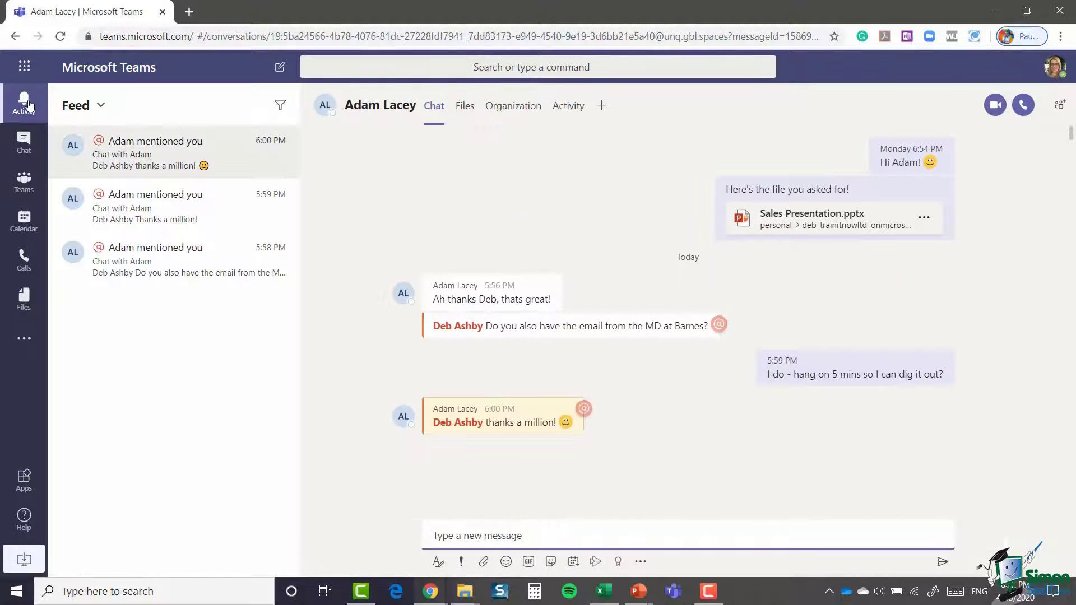
left_click(22, 150)
left_click(23, 181)
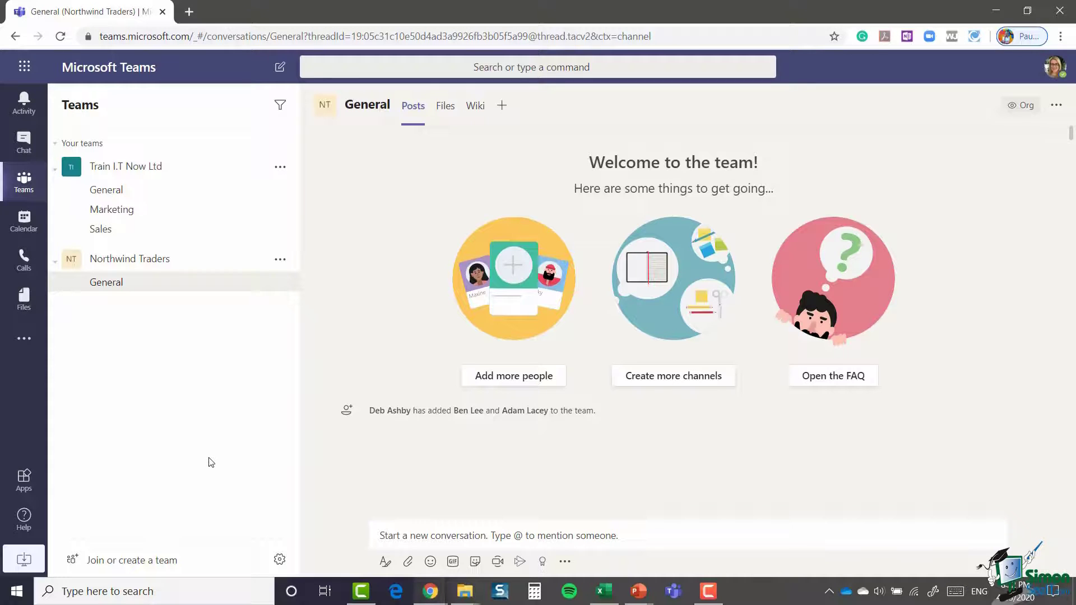
Step: Collapse the Northwind Traders channel list in the Teams sidebar
left_click(147, 260)
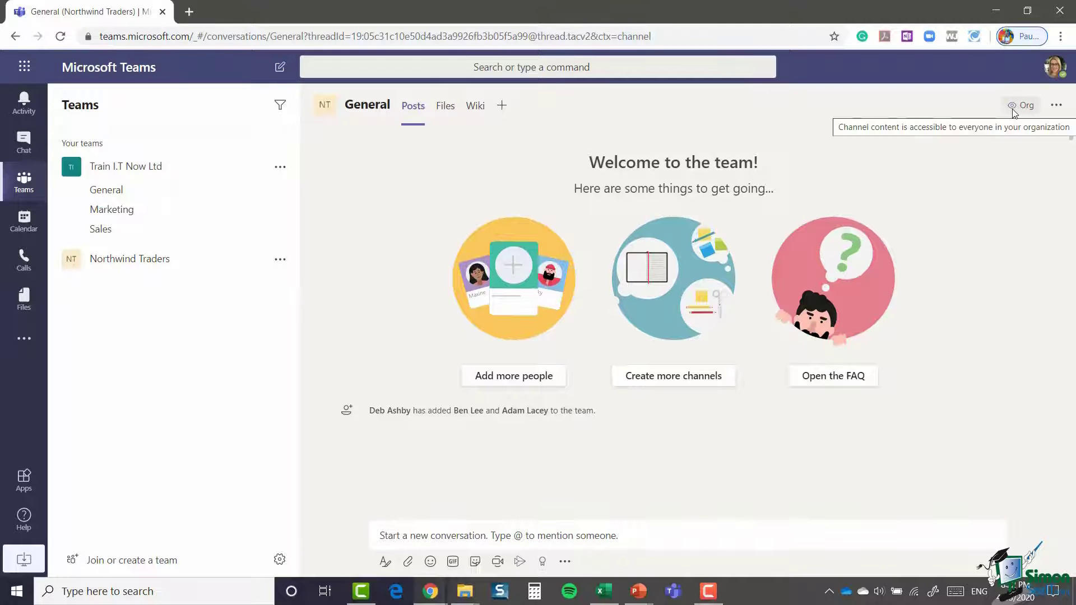
mouse_move(1023, 112)
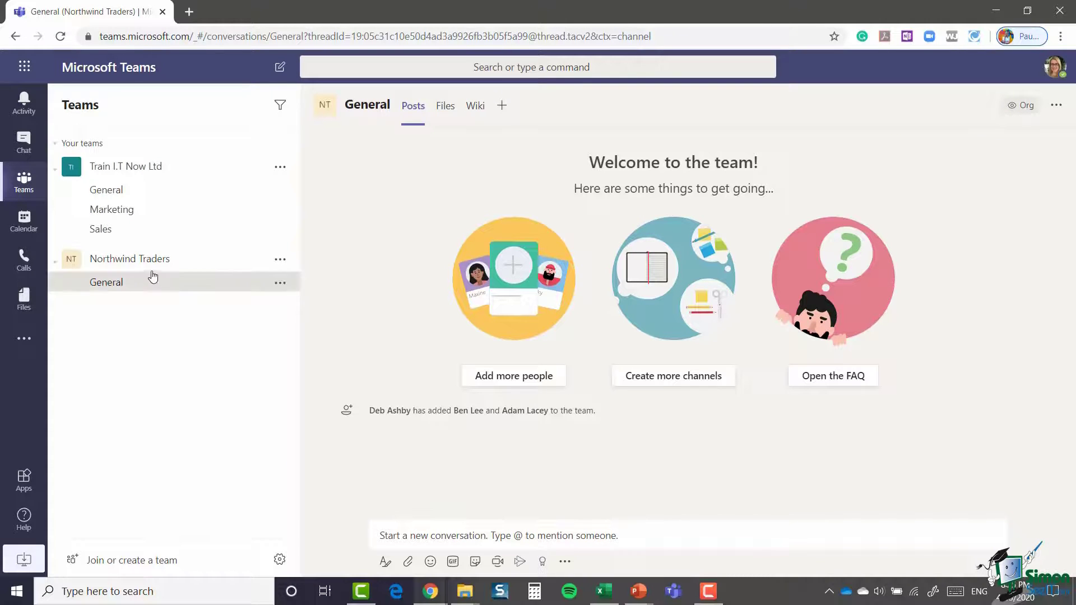
left_click(280, 261)
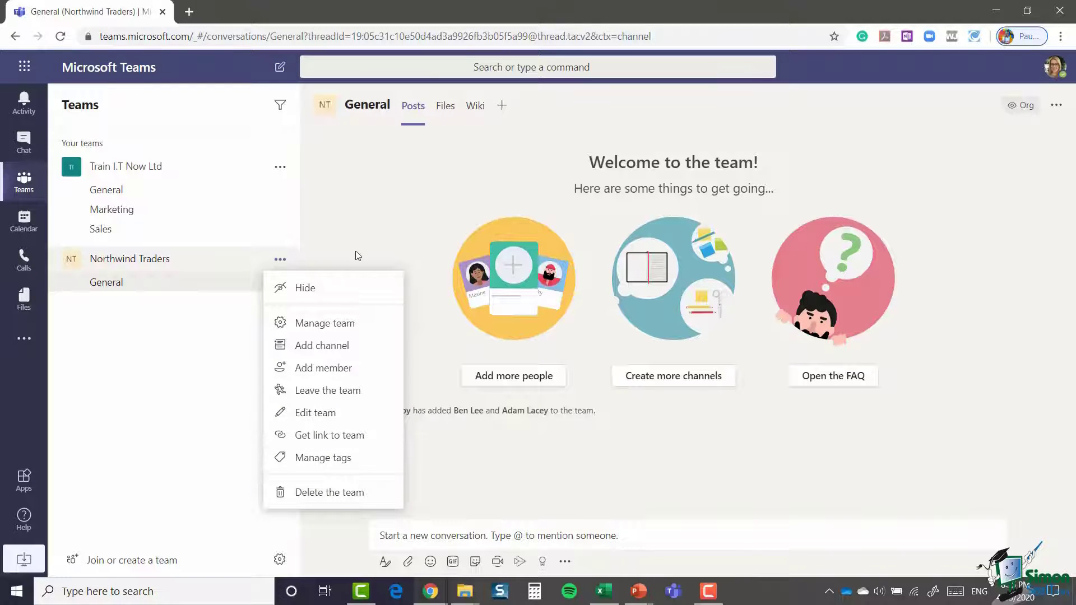
left_click(360, 234)
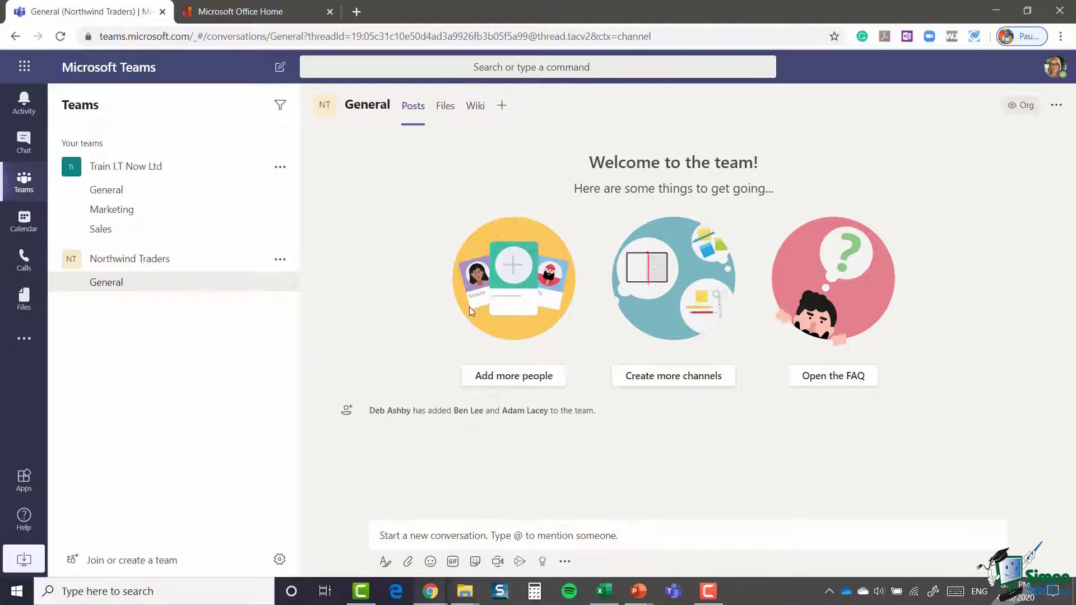
Step: Start a private team from scratch and type 'Leadership Team' as its name
left_click(120, 568)
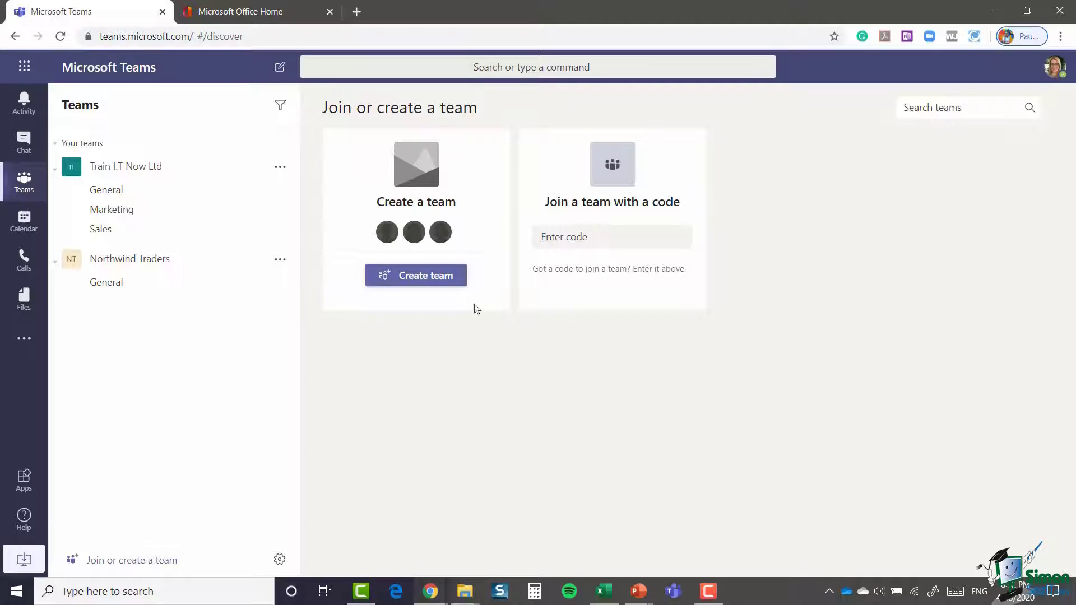
left_click(411, 277)
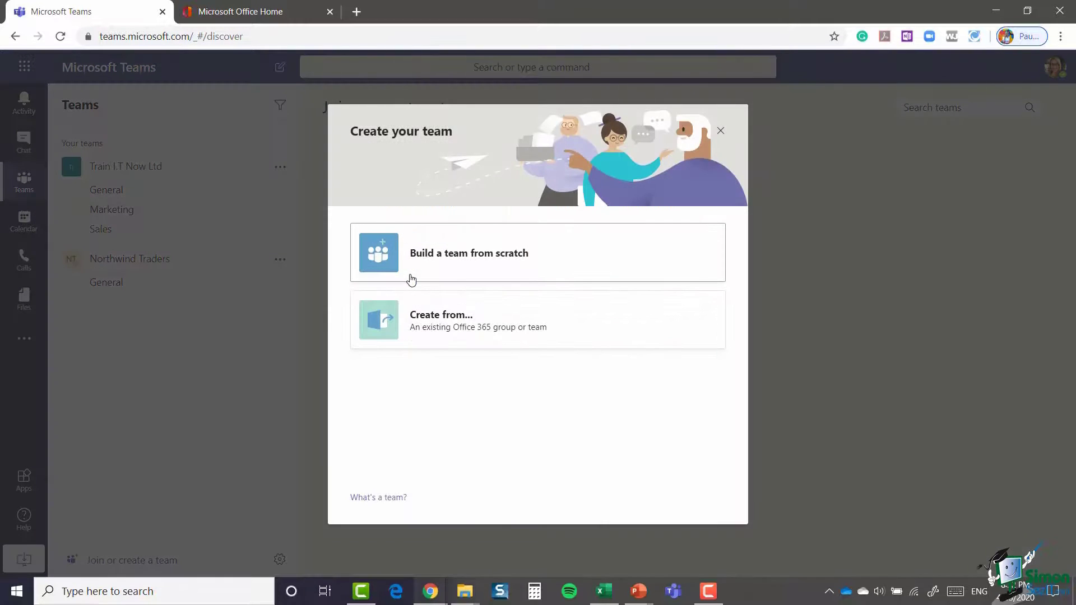
left_click(432, 255)
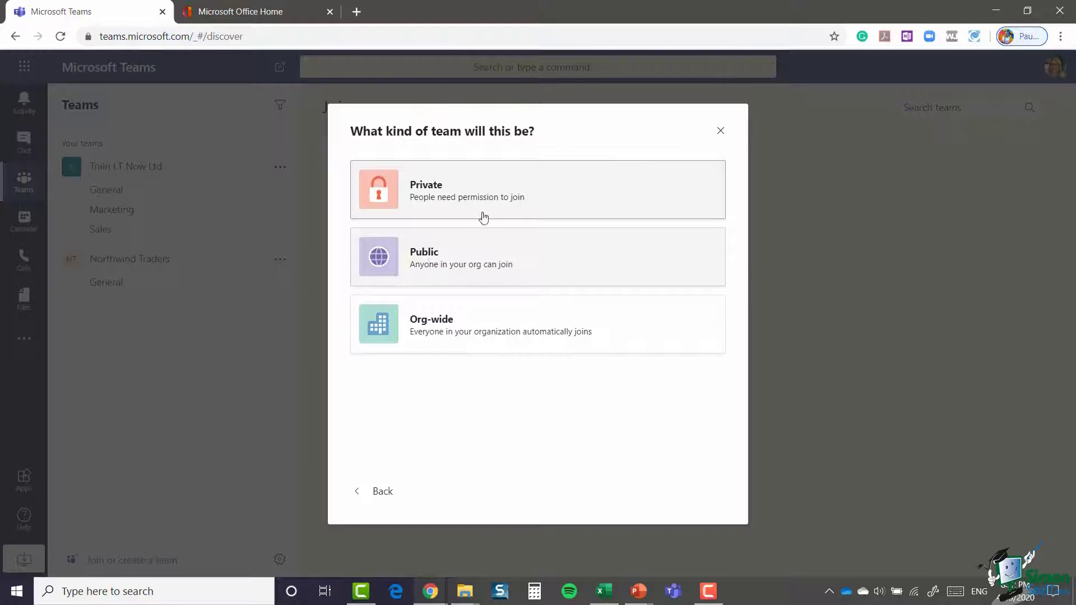
left_click(494, 188)
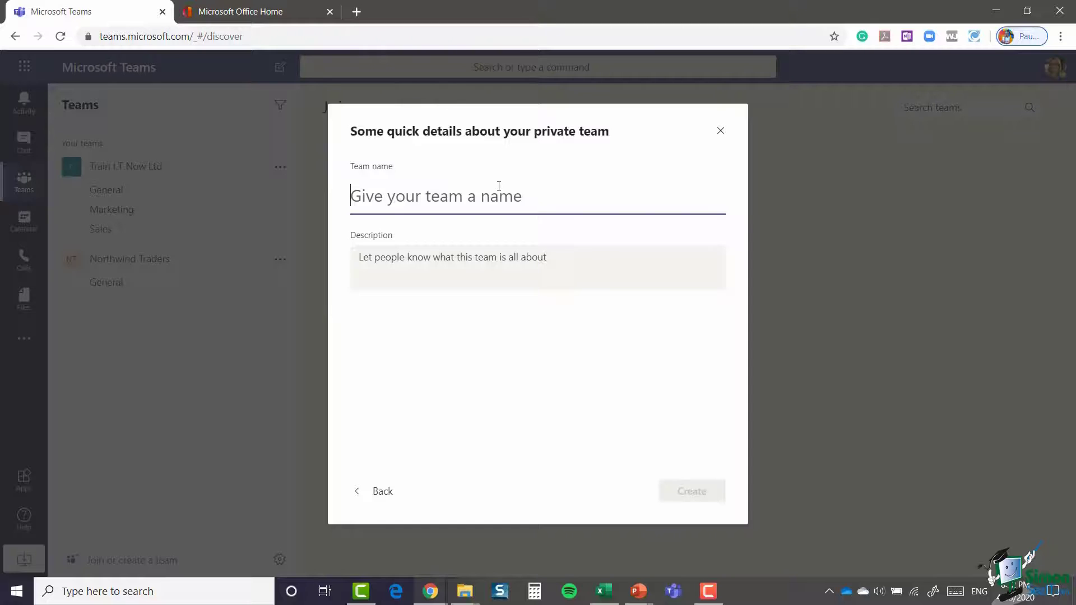
type("Leadershi")
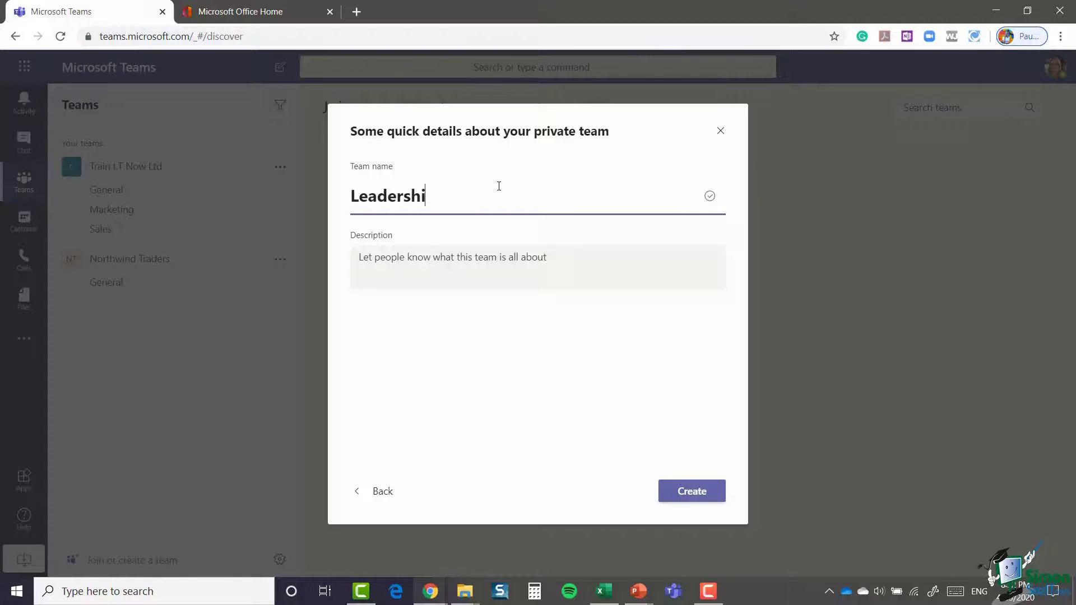
type("p Team")
Step: Create the Leadership Team and add two colleagues plus a guest's e-mail address
left_click(693, 493)
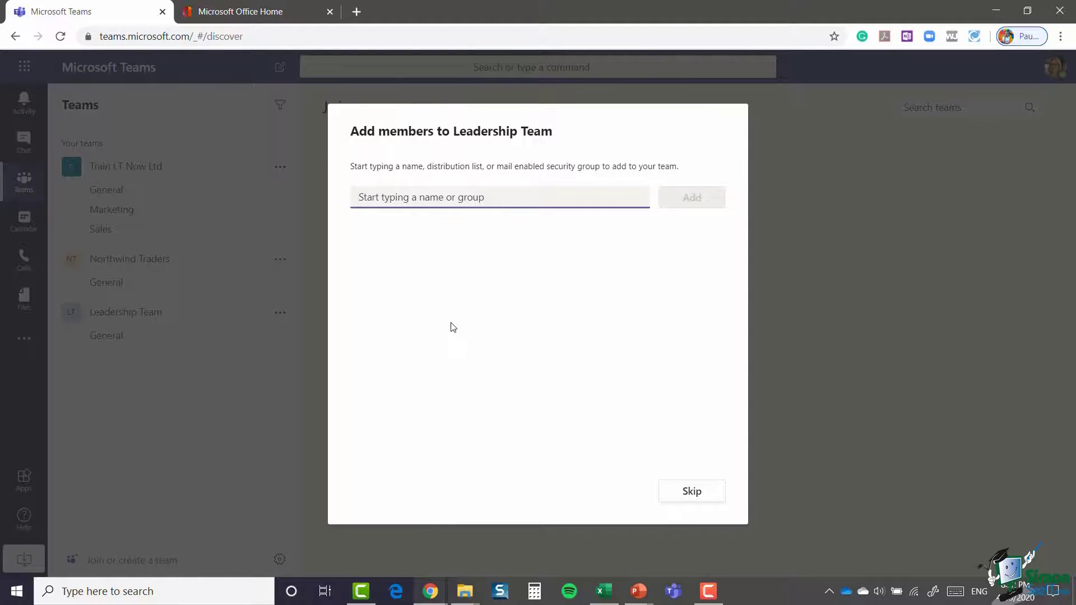
type("adam")
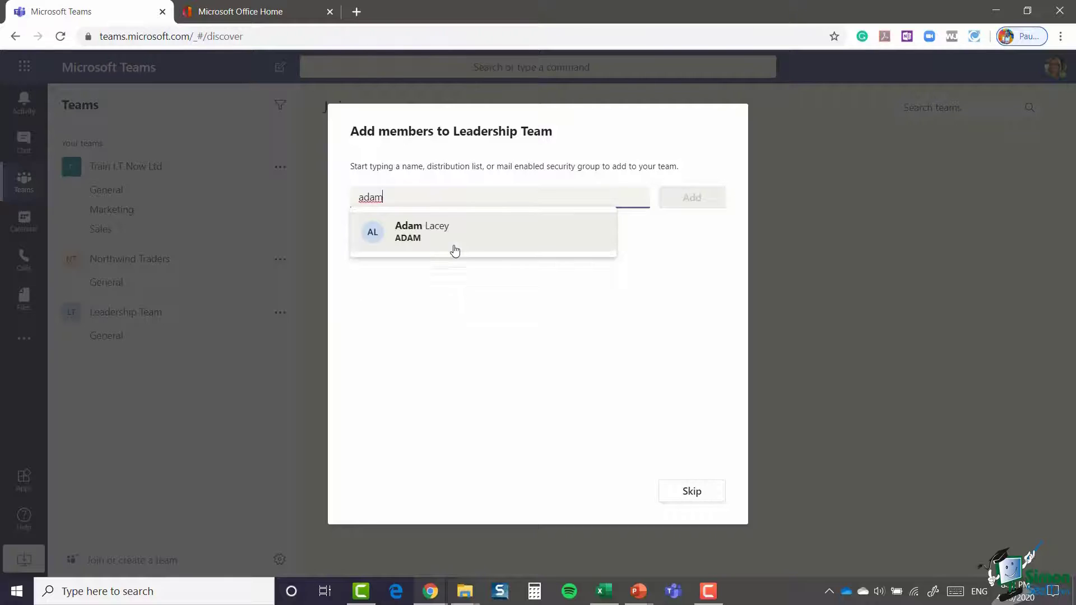
left_click(455, 241)
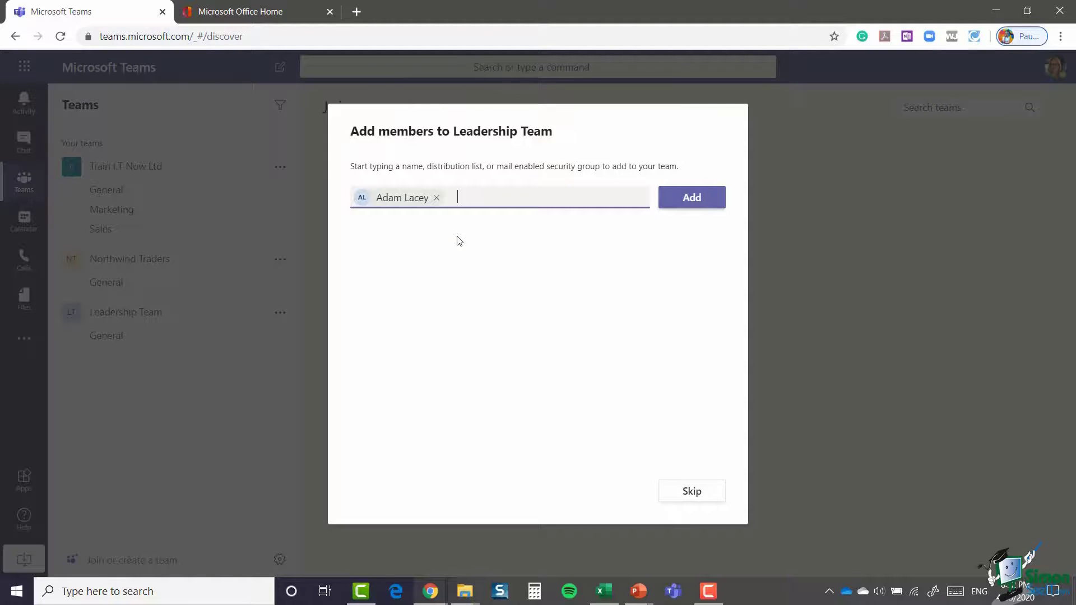
type("ben")
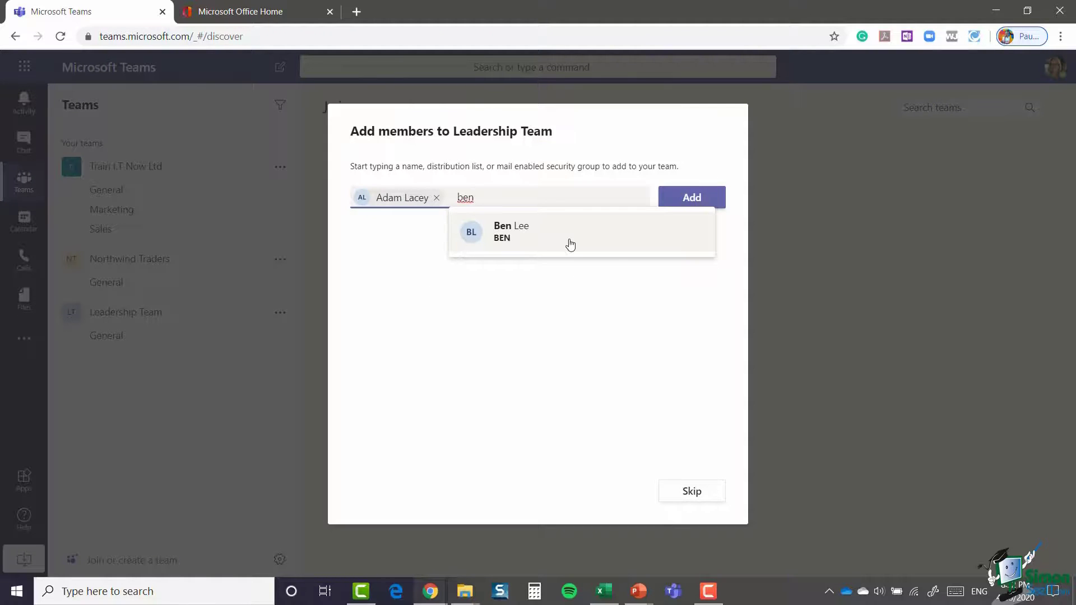
left_click(570, 245)
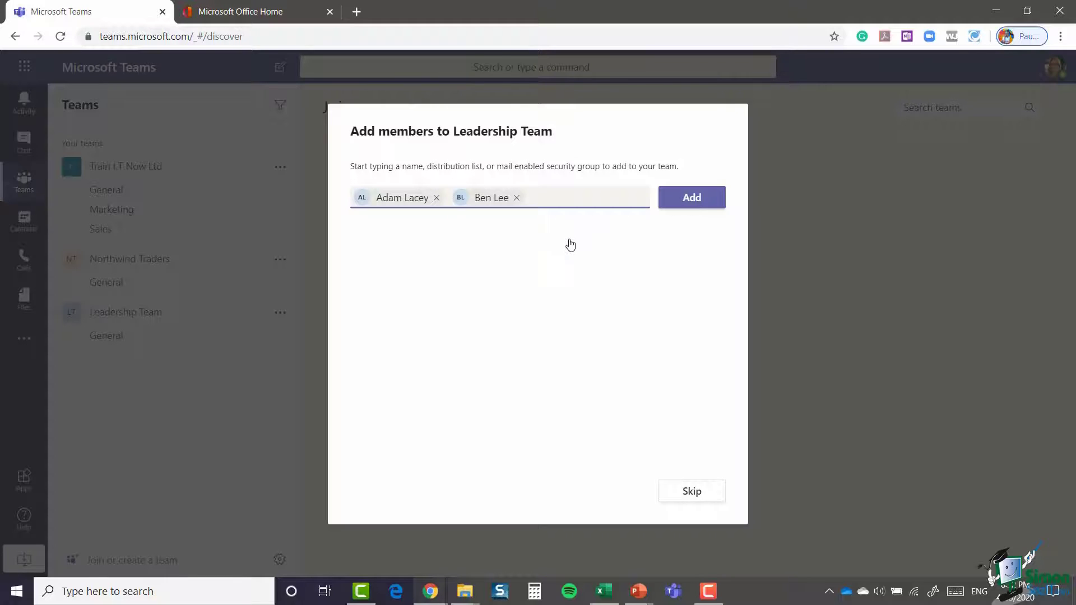
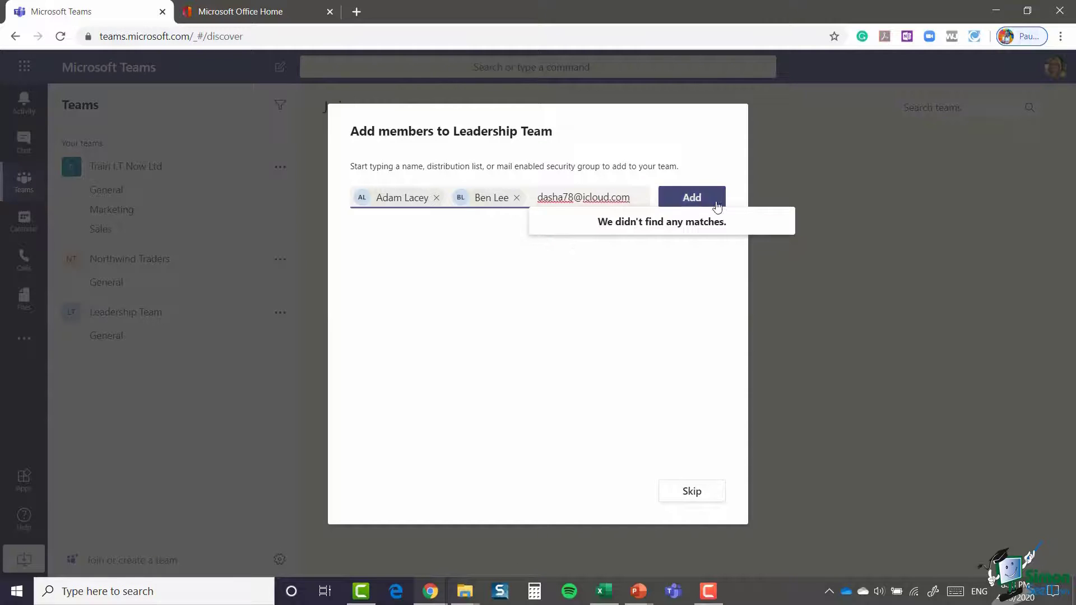
left_click(693, 198)
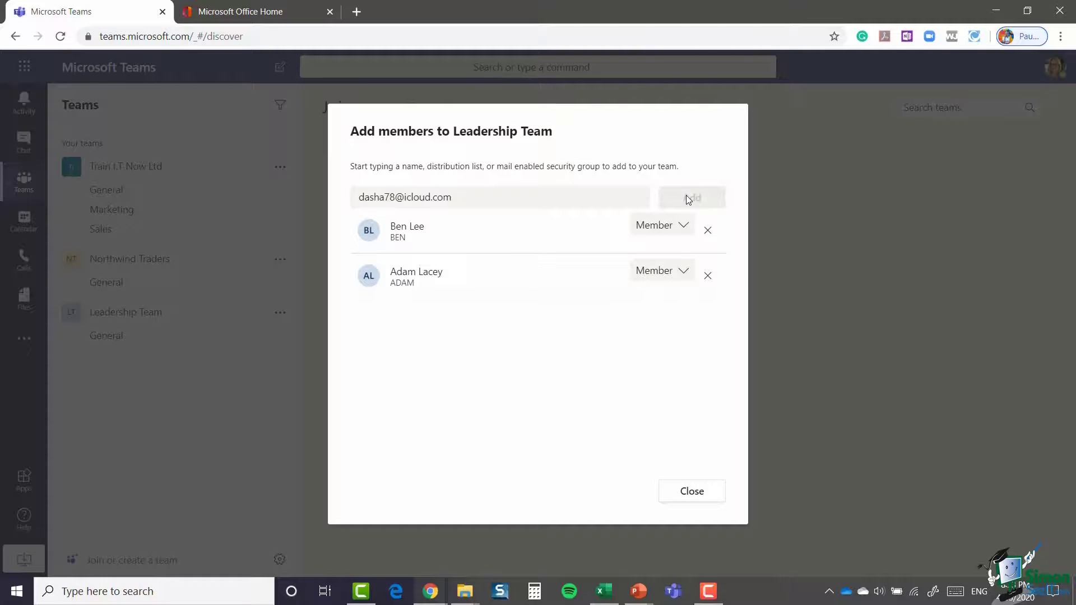
Step: Close the members dialog and open the Microsoft 365 admin center from the Office 365 home page
left_click(692, 491)
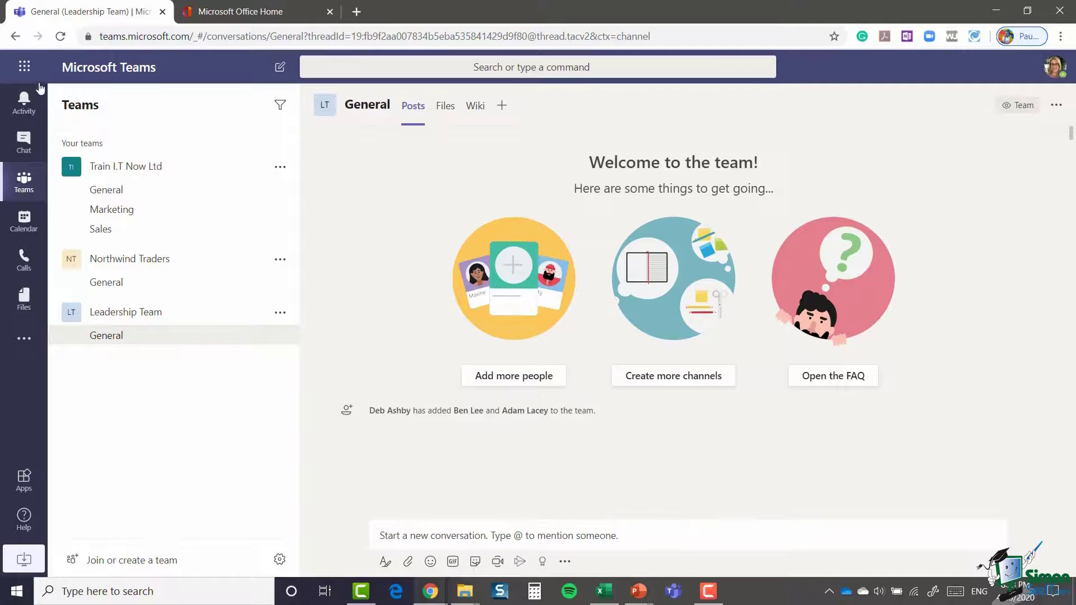
left_click(25, 67)
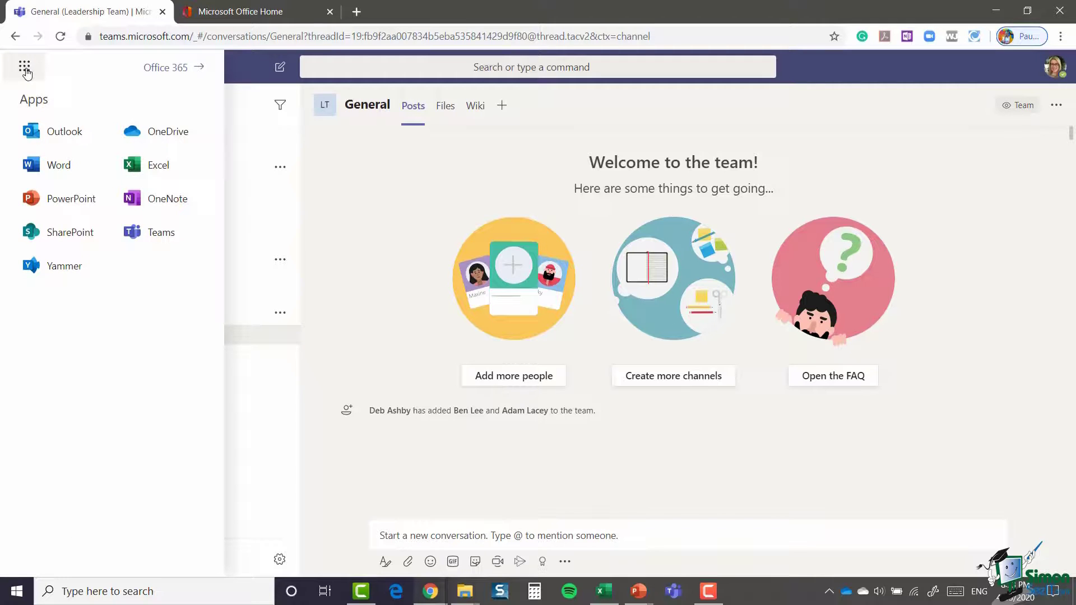
left_click(162, 69)
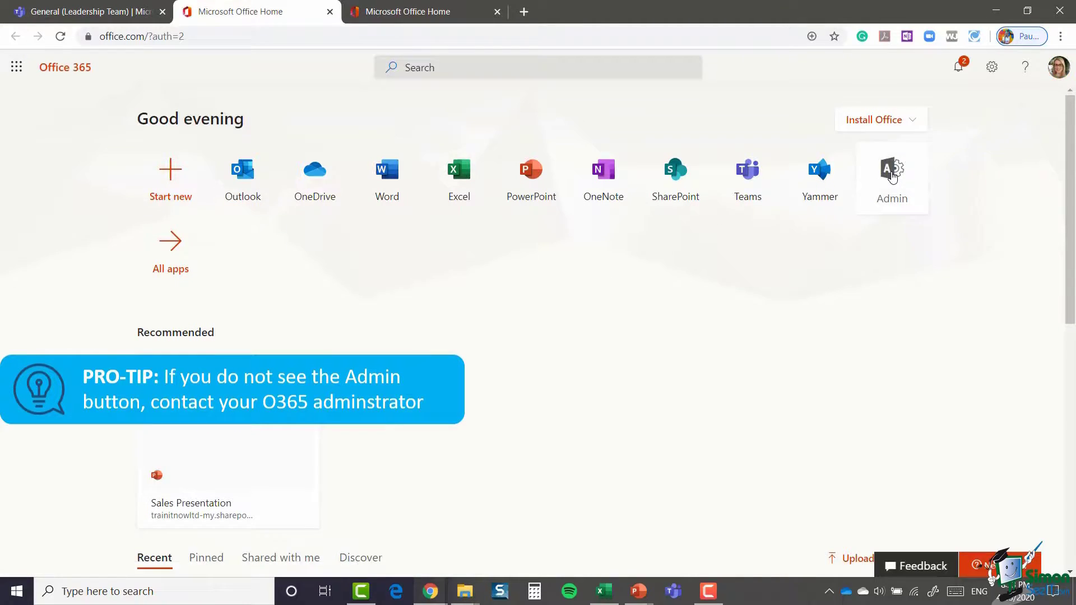
left_click(893, 177)
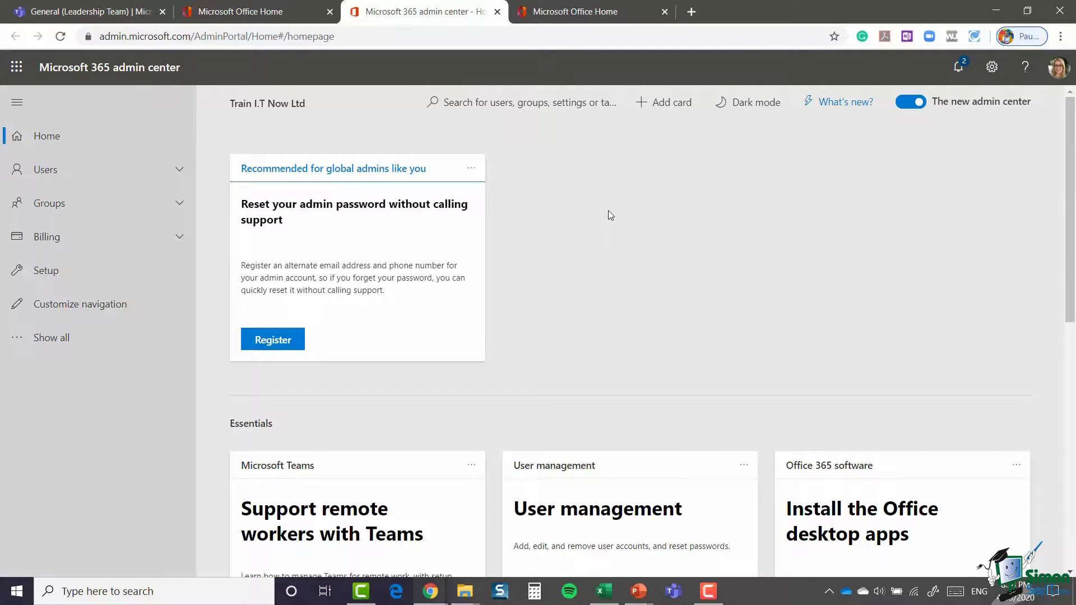
Step: Go to the Guest users page under Users to reach the Teams guest access settings
left_click(179, 172)
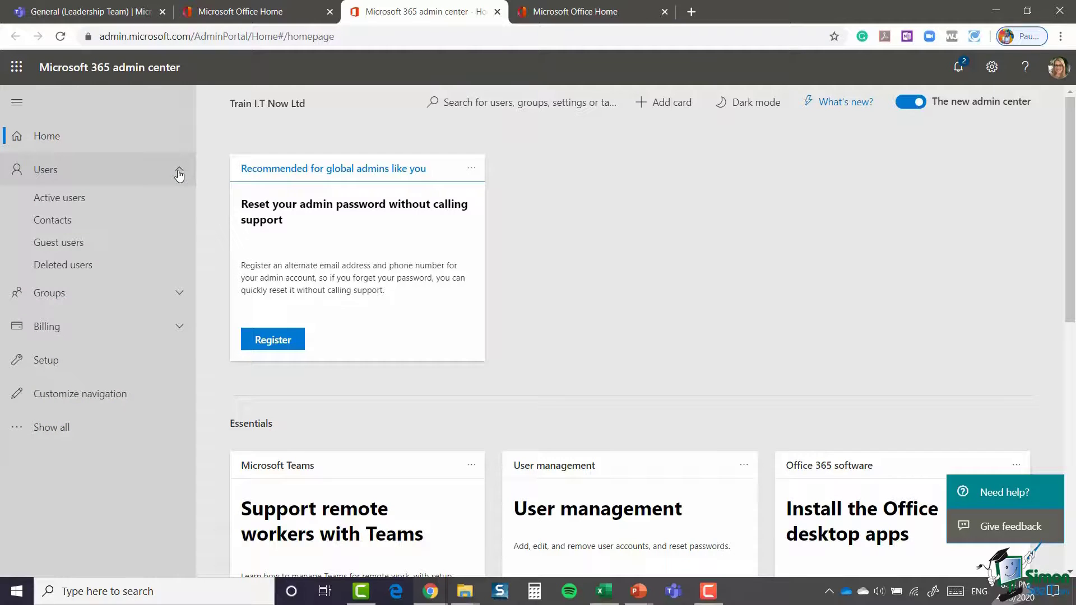
left_click(68, 245)
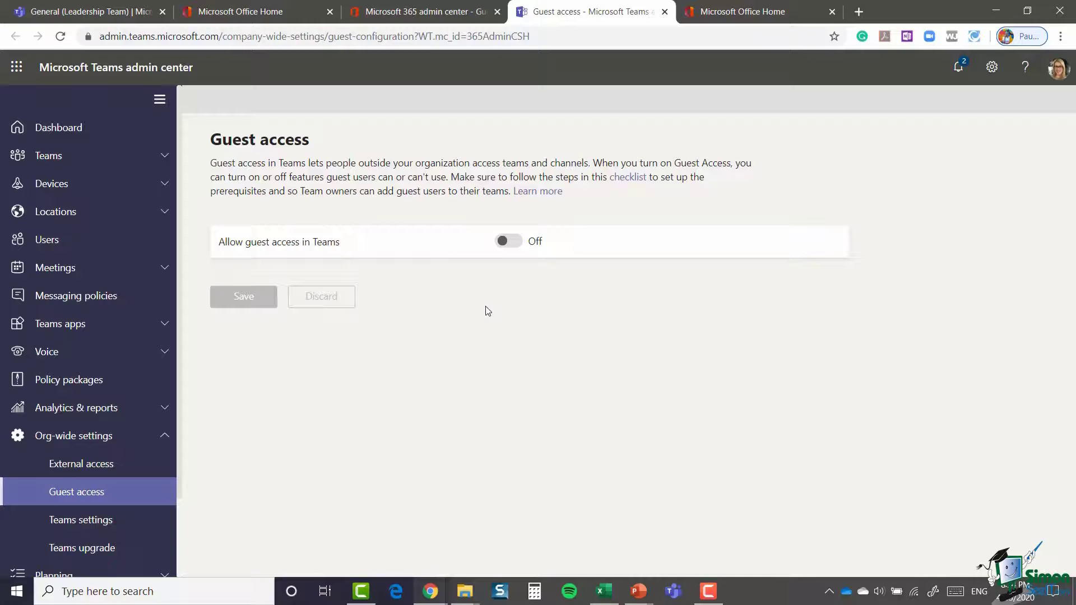
Step: Switch Allow guest access in Teams On, save, and return to the Leadership Team in Teams
left_click(520, 243)
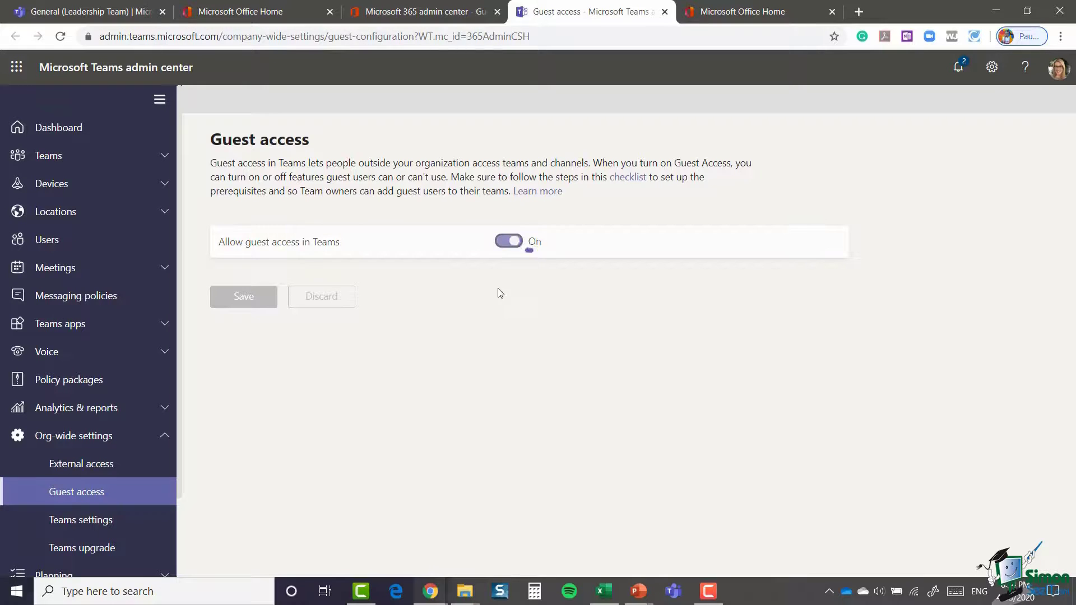
scroll(727, 290, "down", 8)
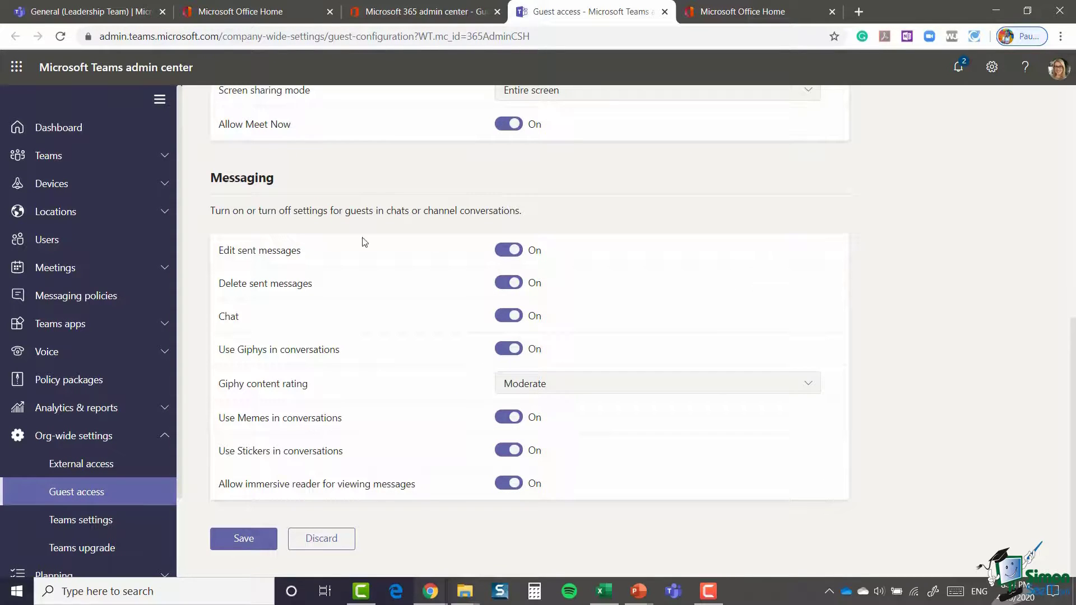
left_click(235, 543)
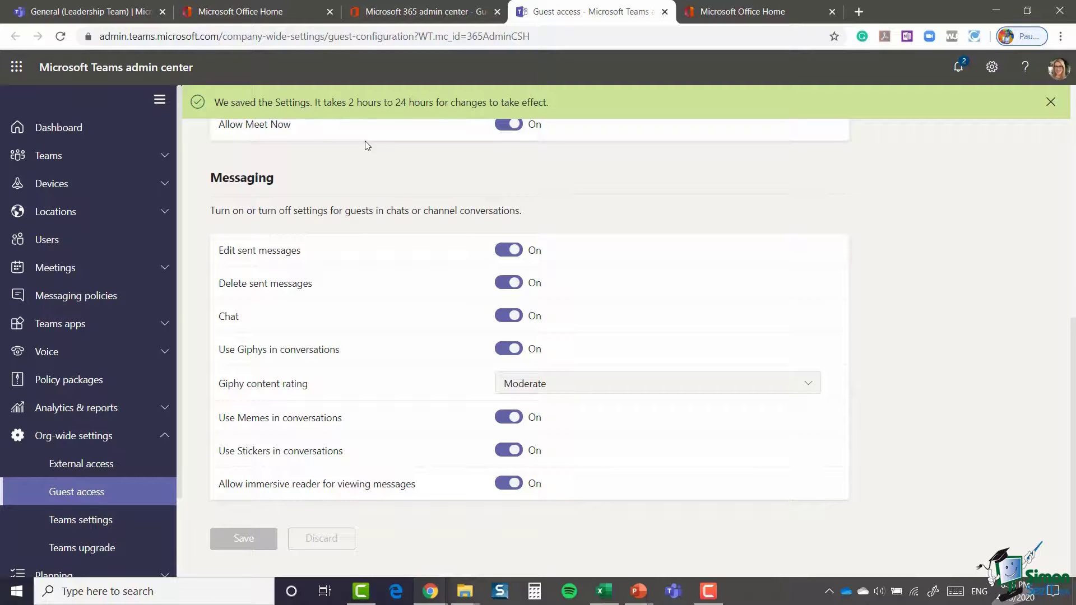
key("ctrl+1")
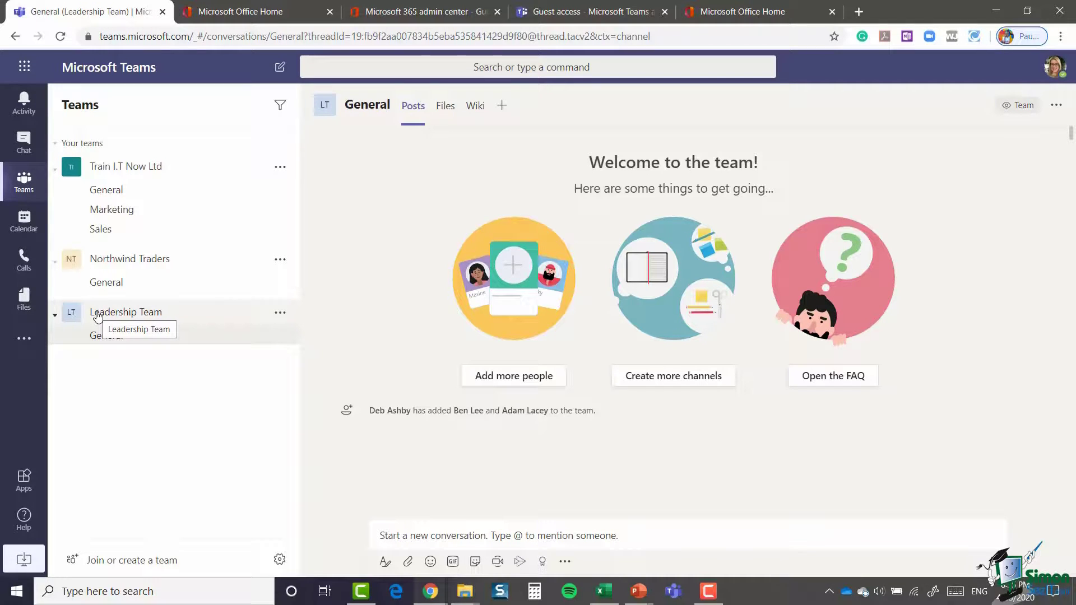
Step: Try adding an outside guest's e-mail address to Leadership Team, then close after finding no match
left_click(280, 314)
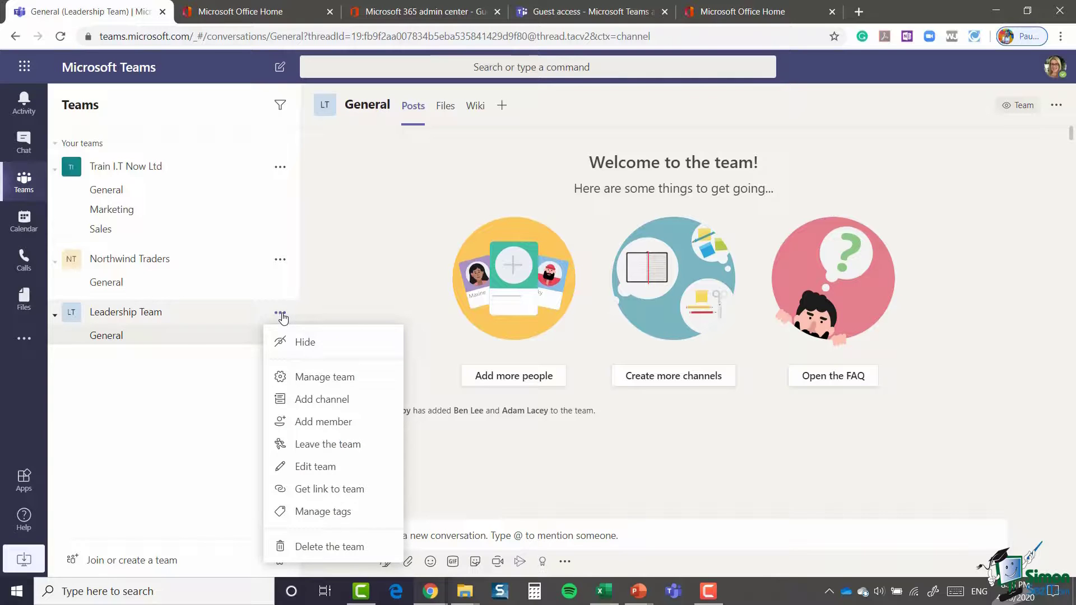
left_click(312, 426)
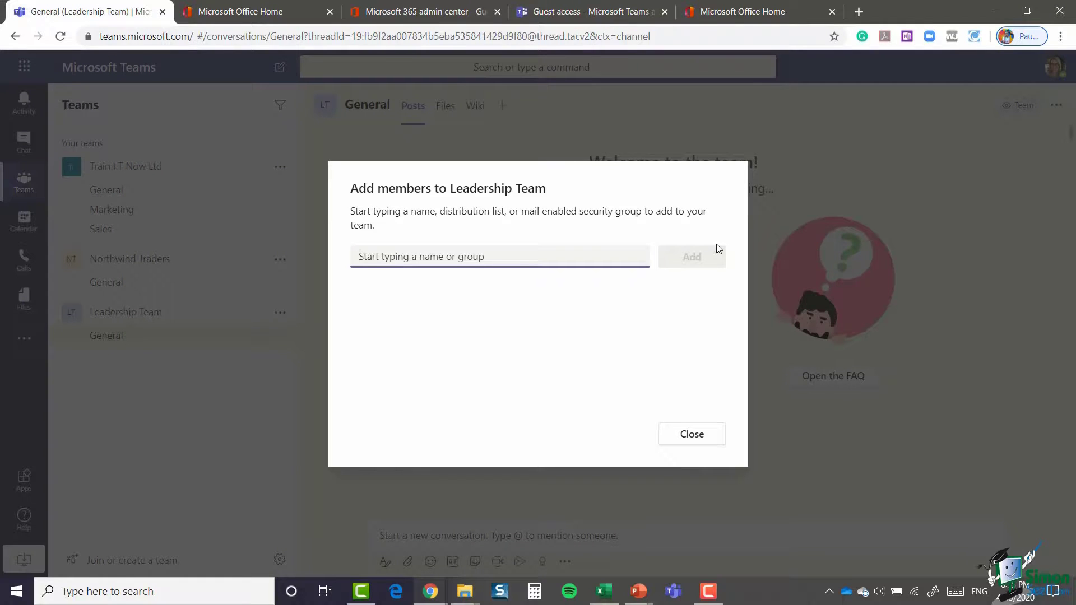
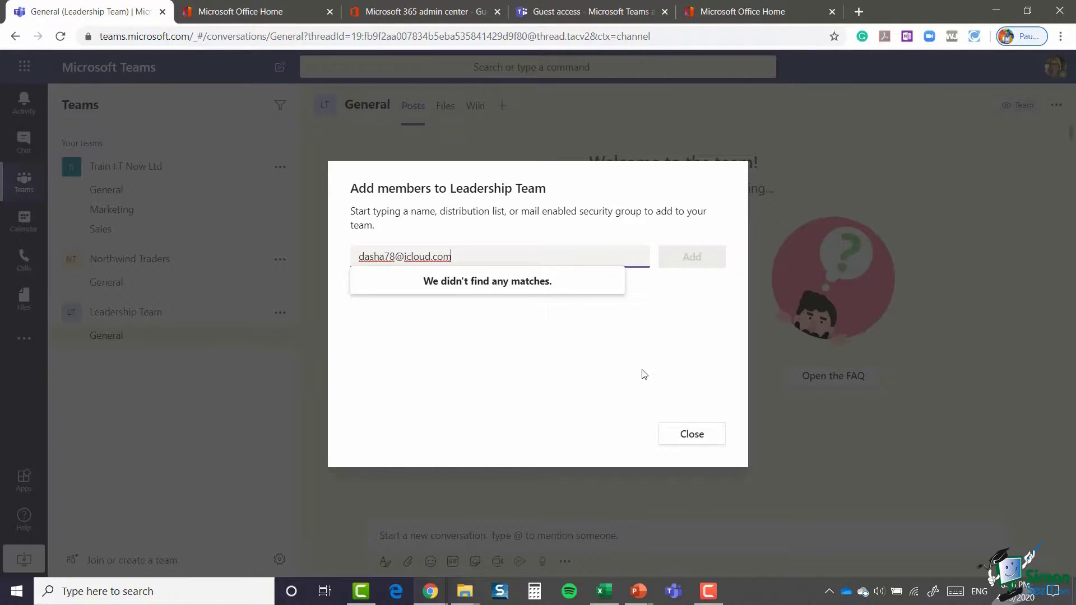
left_click(693, 435)
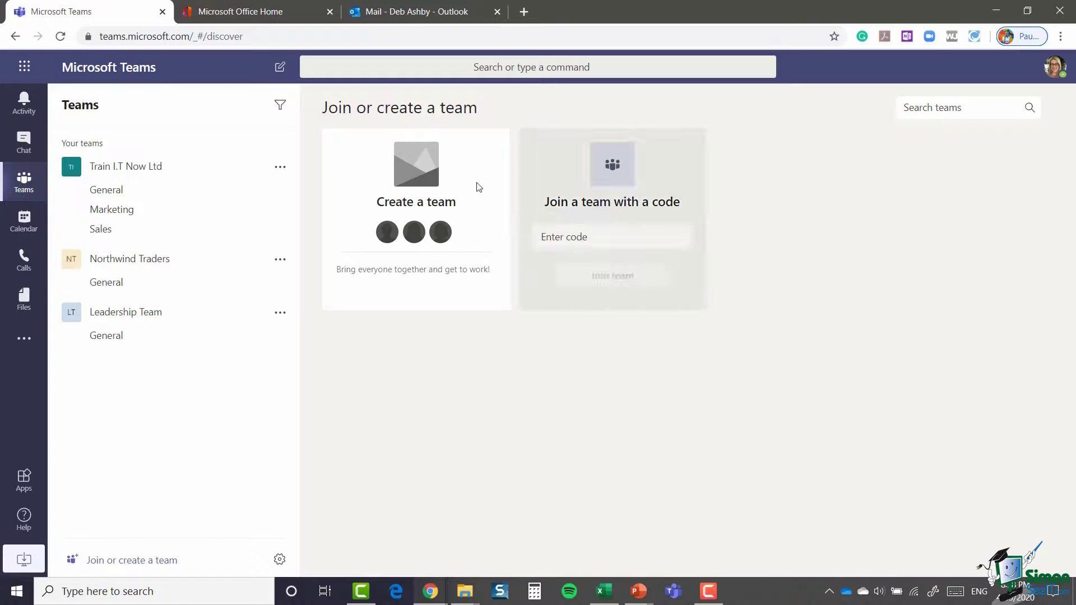
Step: In Outlook, check the five members of the Friday Drinks Crew group, then close the member list
left_click(438, 16)
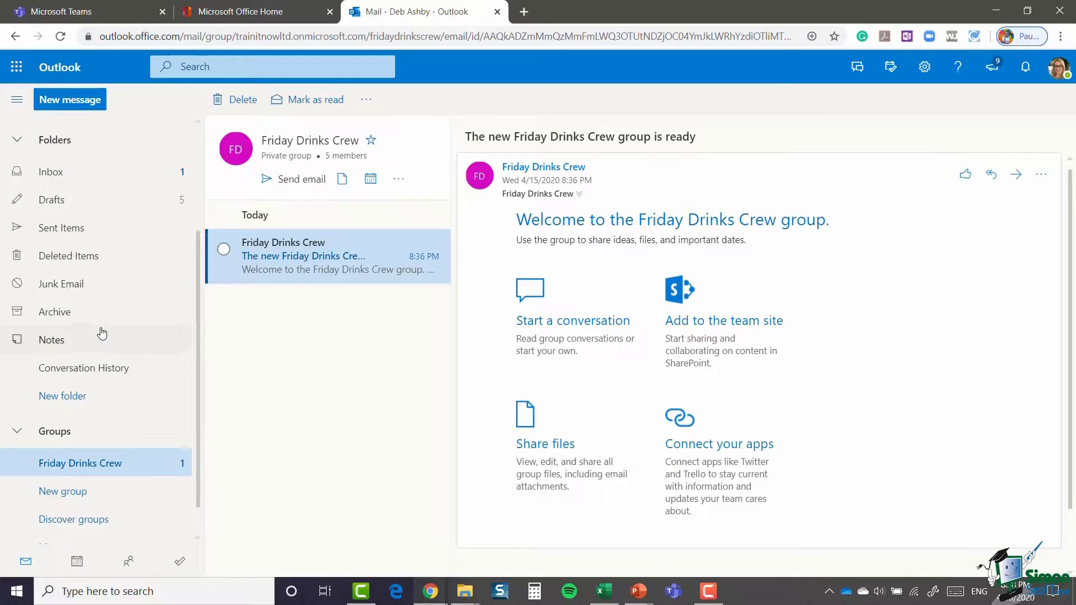
scroll(84, 283, "up", 3)
scroll(80, 282, "down", 2)
scroll(80, 282, "down", 2)
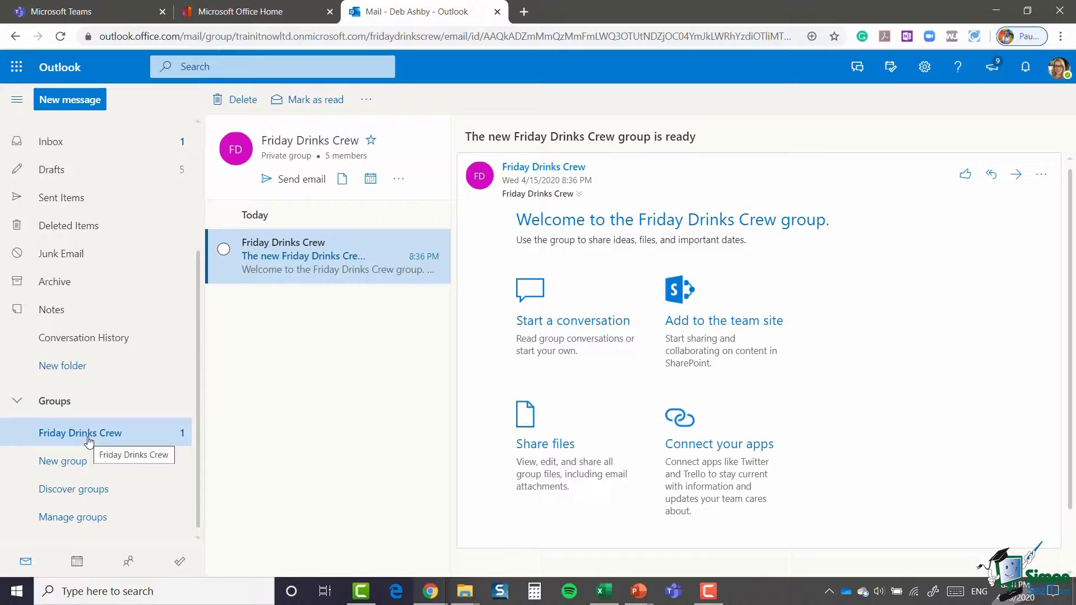
left_click(346, 160)
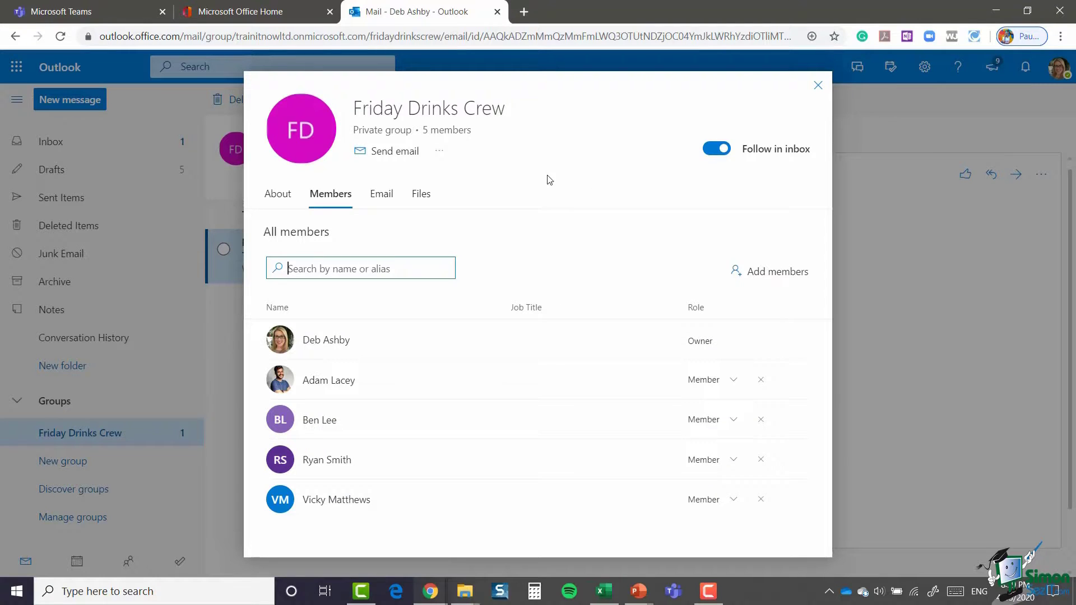
left_click(818, 86)
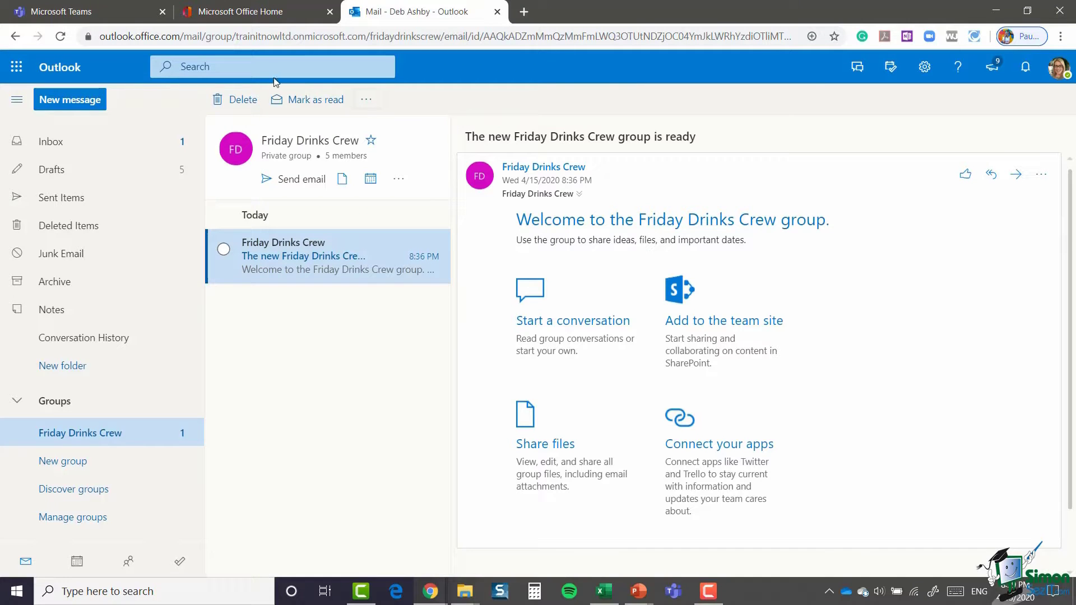
Step: Create a team from the existing Office 365 group Friday Drinks Crew
left_click(95, 12)
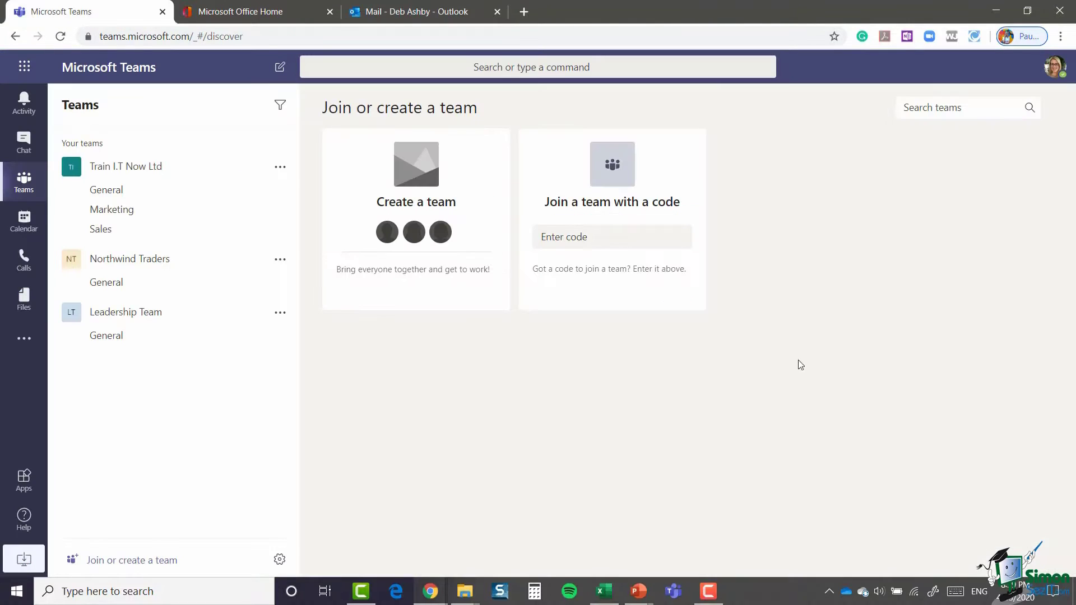
mouse_move(409, 186)
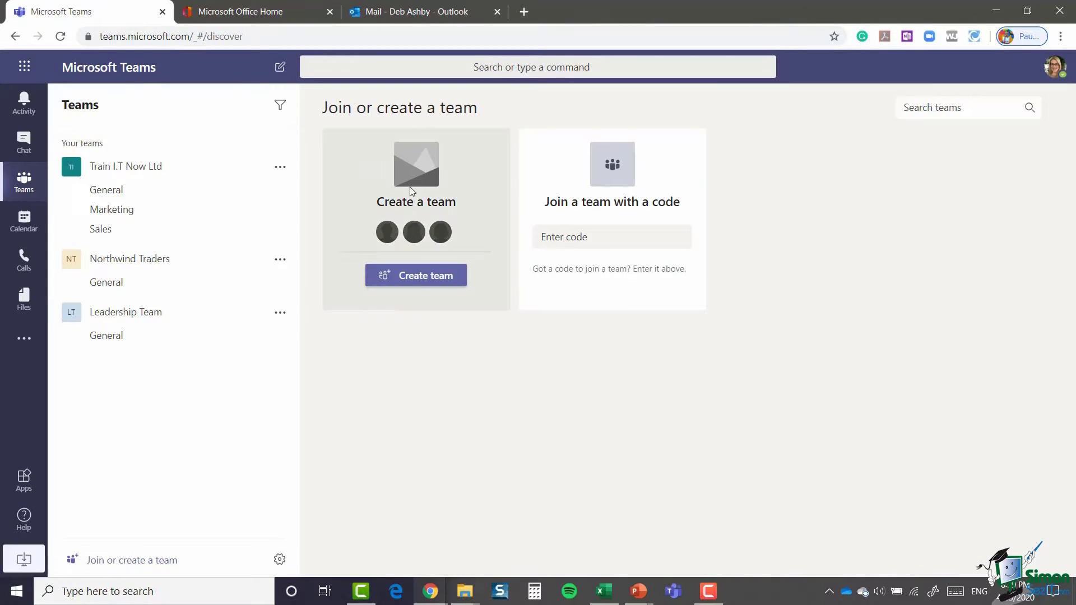
left_click(416, 279)
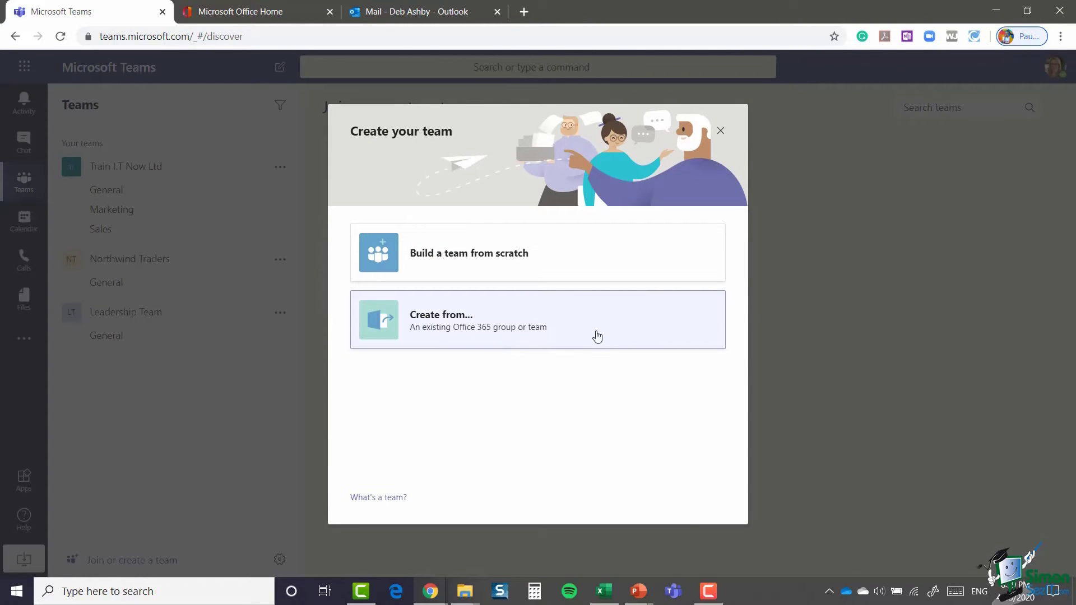
left_click(567, 327)
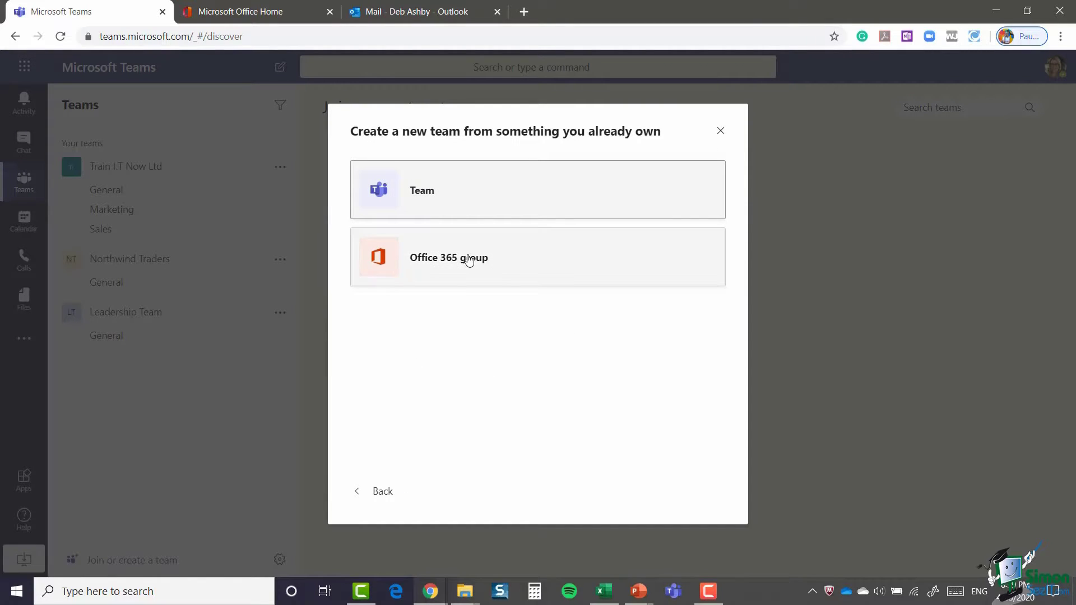
left_click(469, 261)
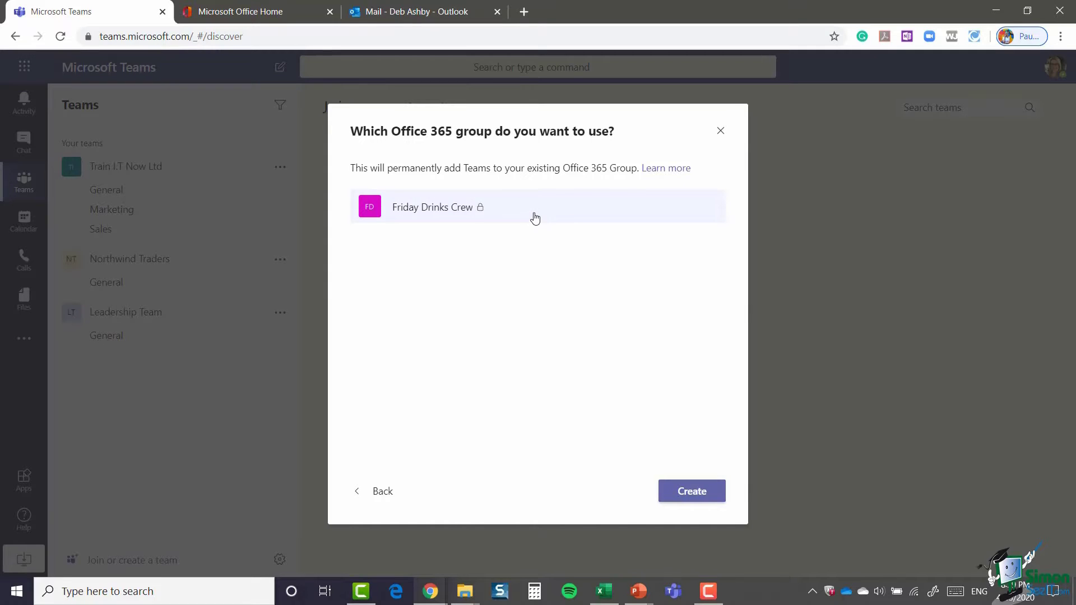
left_click(692, 495)
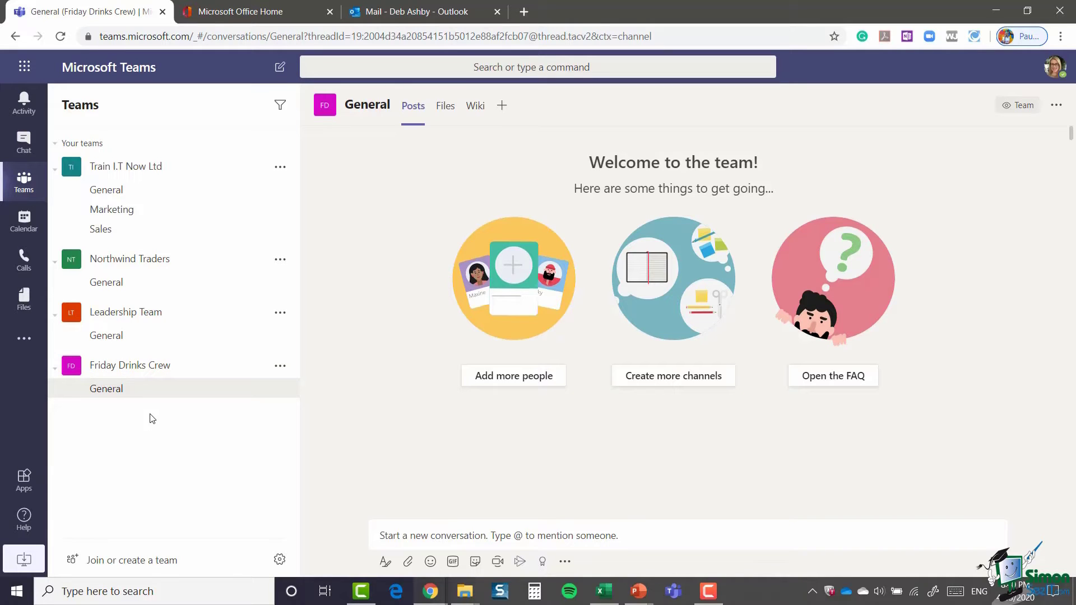
Step: Open Manage team for Friday Drinks Crew and review its one owner and four members
left_click(281, 366)
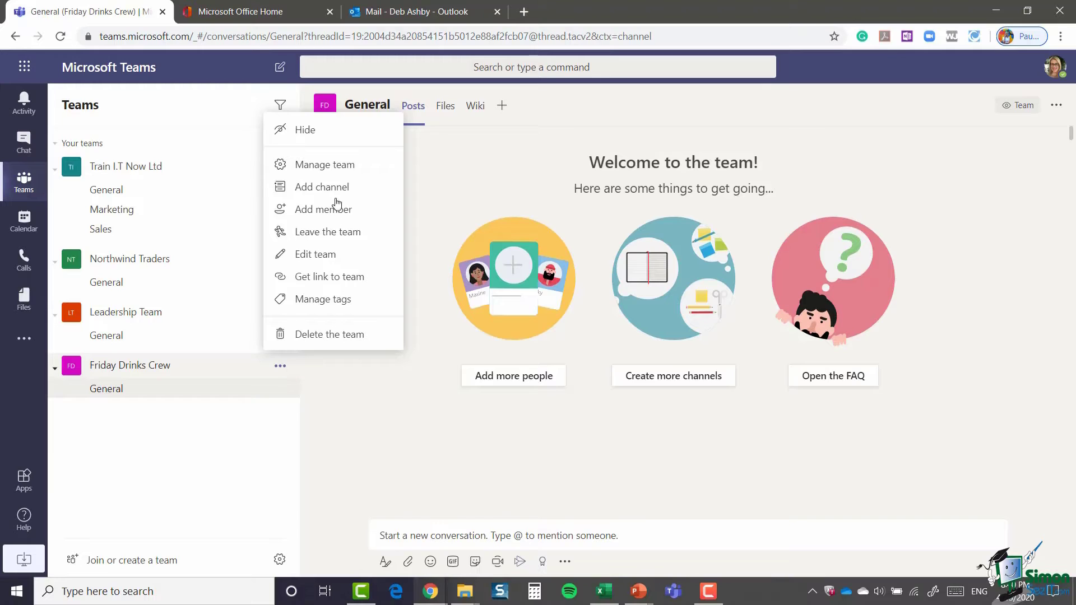
left_click(339, 166)
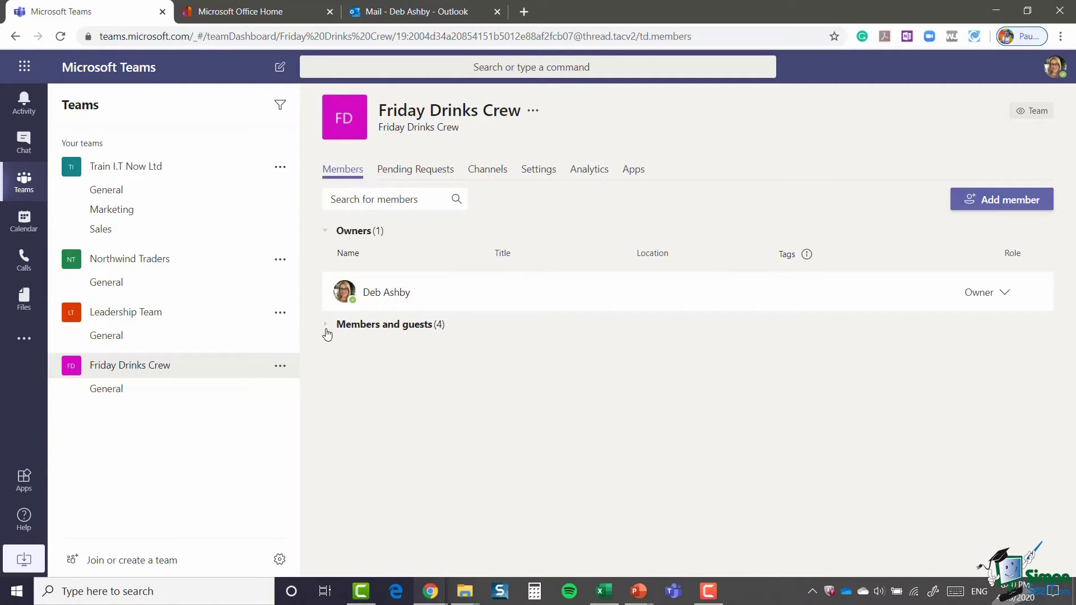
left_click(327, 330)
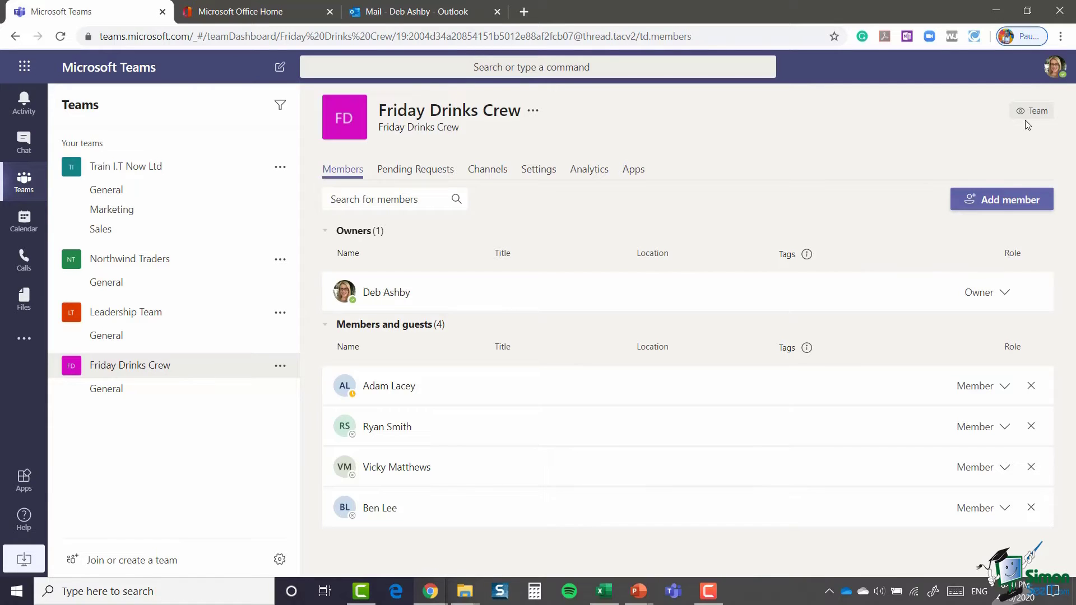
left_click(1006, 207)
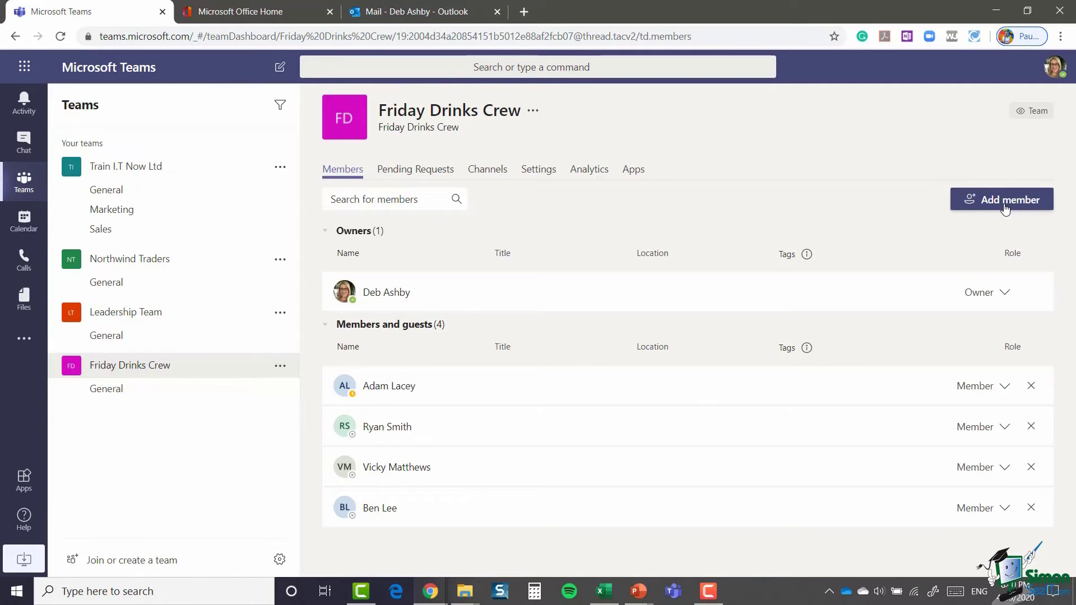
left_click(1006, 208)
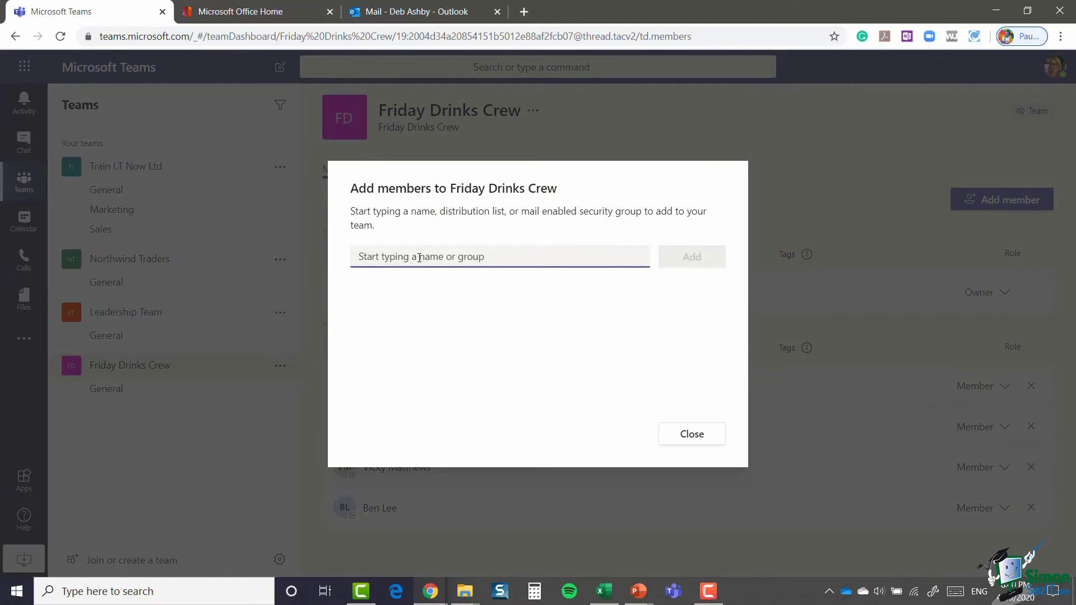
left_click(695, 436)
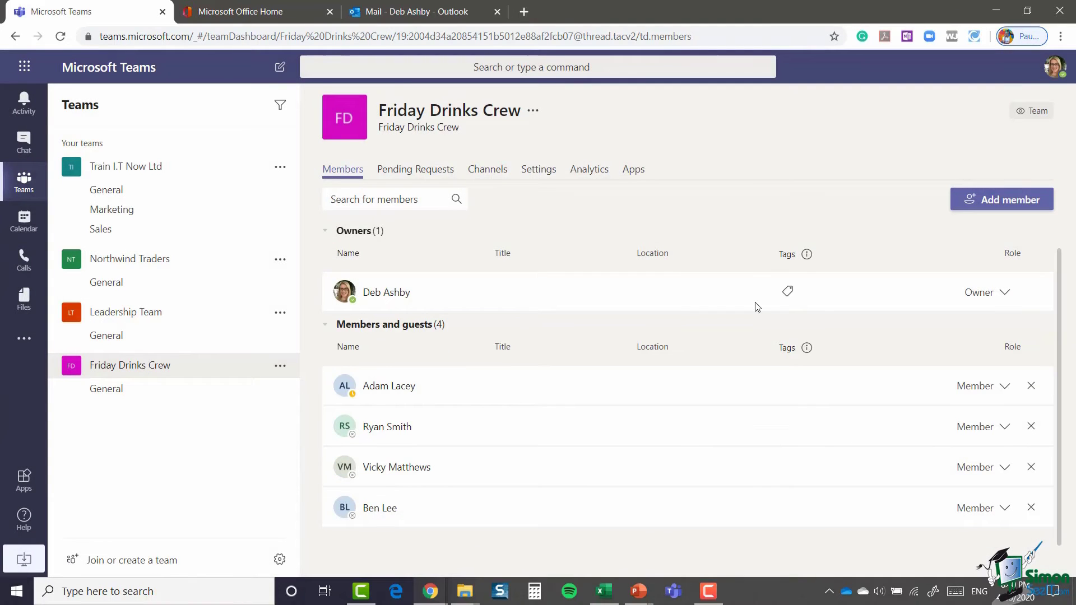